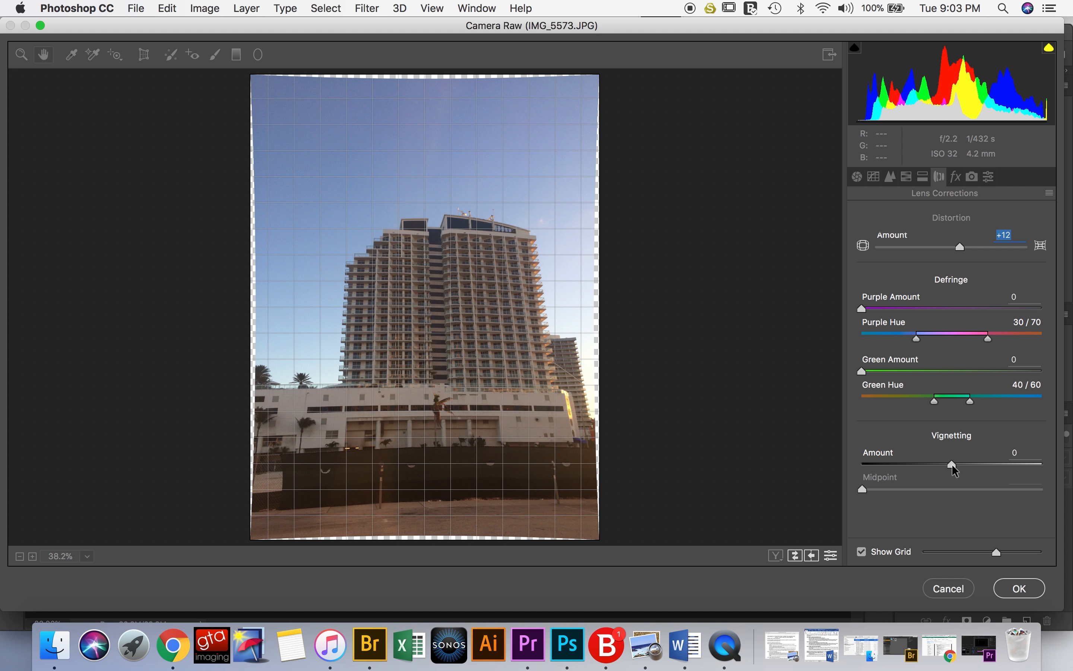
Step: Set lens vignetting to +11, and transform the photo with Vertical -20, Horizontal +19, Rotate -0.2 and Aspect +29
mouse_move(951, 464)
mouse_down()
mouse_move(940, 463)
mouse_move(971, 462)
mouse_move(961, 464)
mouse_up()
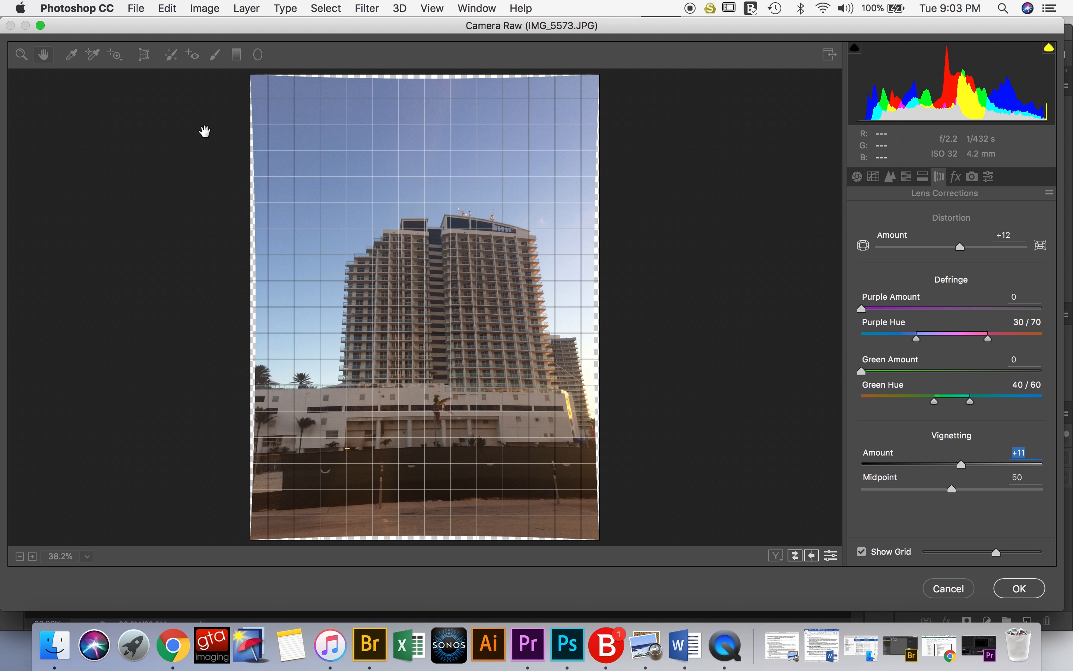
click(145, 56)
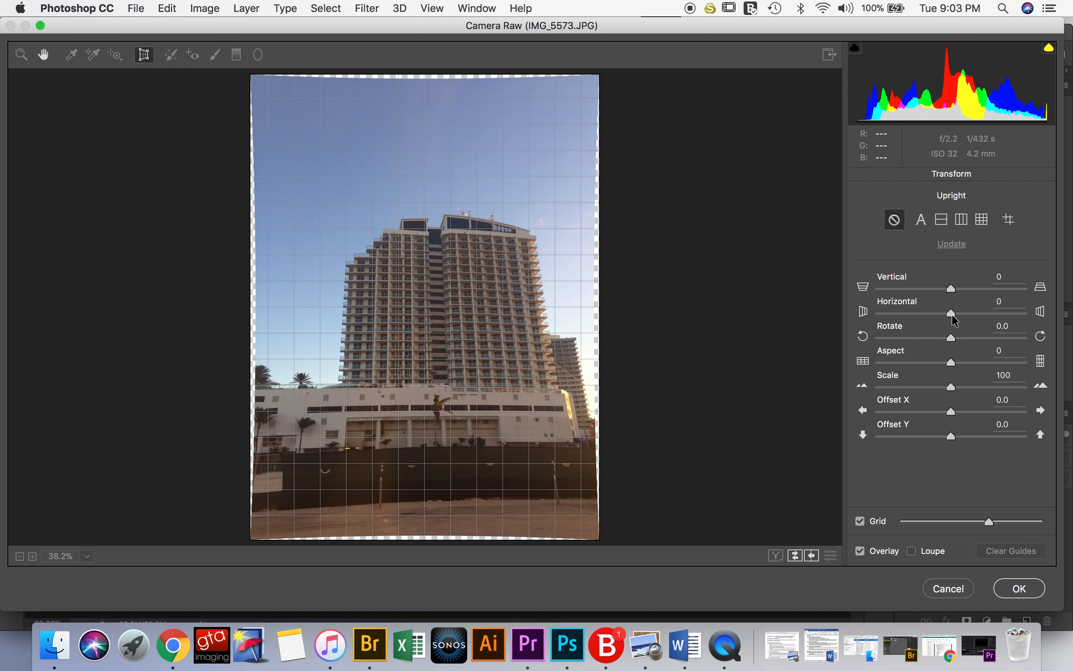
drag(950, 289, 934, 289)
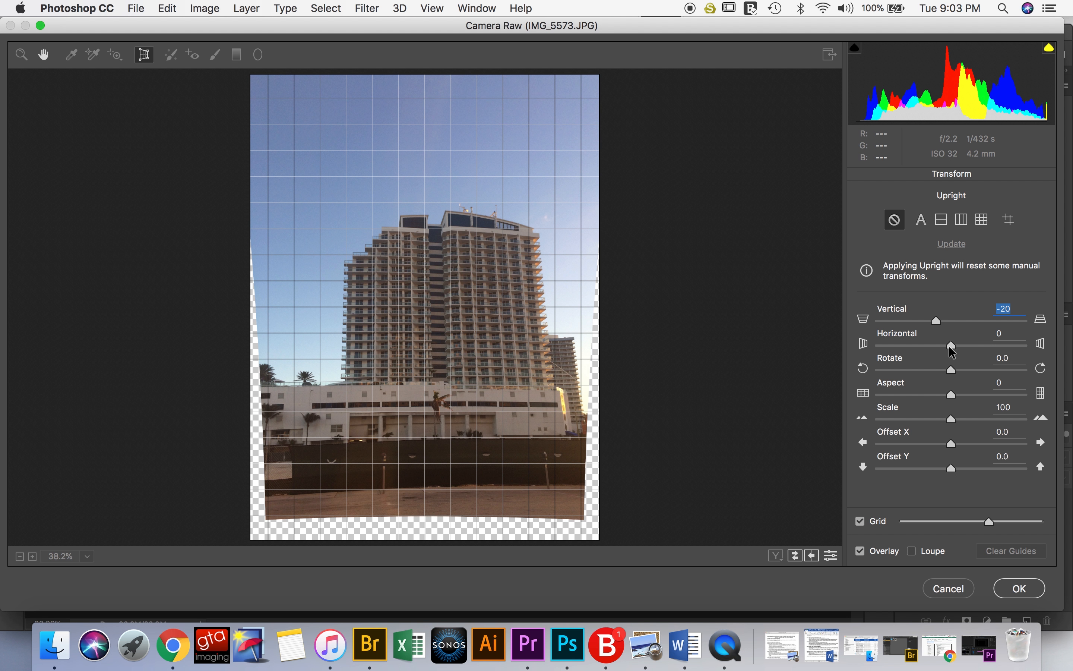
mouse_move(951, 345)
mouse_down()
mouse_move(965, 346)
mouse_move(952, 368)
mouse_up()
click(952, 368)
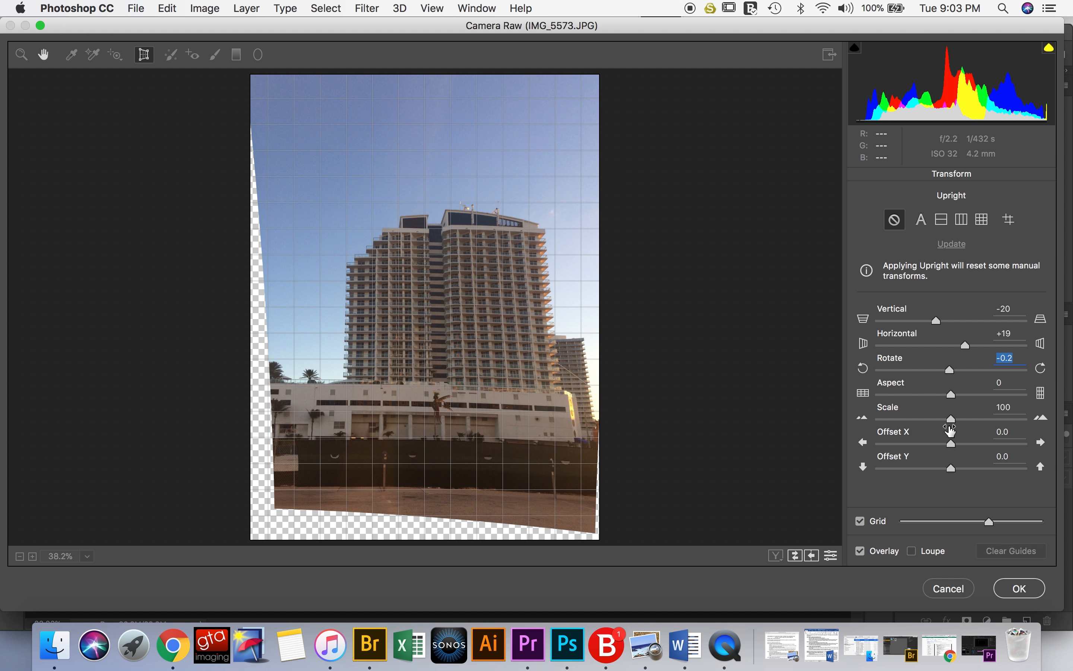
drag(951, 394, 973, 393)
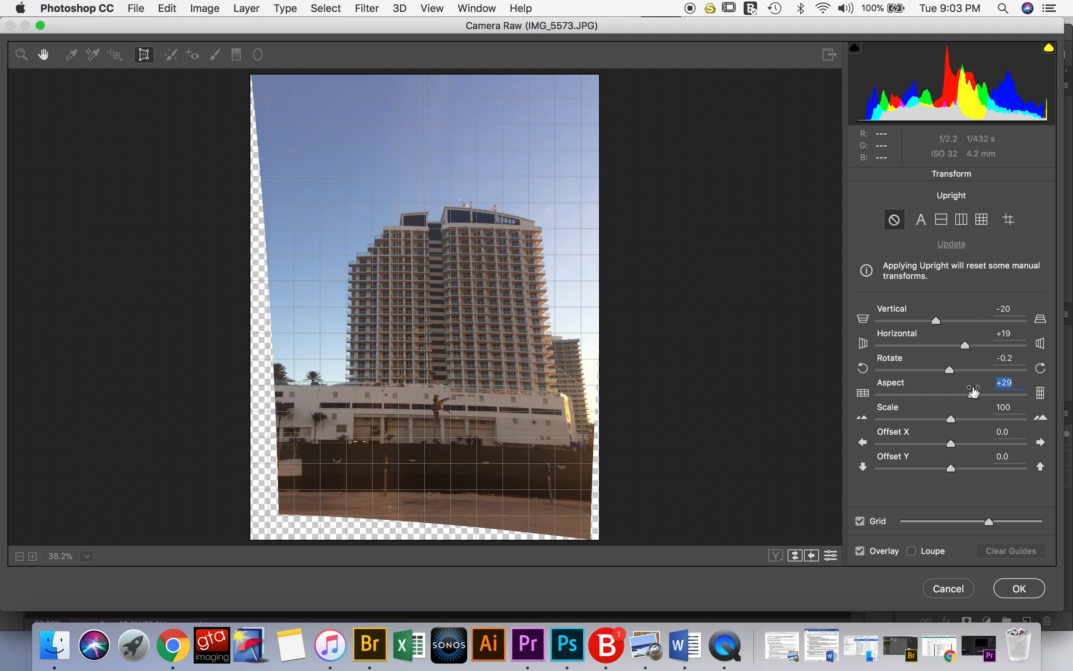
Step: Enlarge the transform grid spacing and refine the perspective to Vertical -39, Horizontal +29, Rotate +0.1 and Aspect +65
click(862, 520)
click(862, 521)
mouse_move(989, 521)
mouse_down()
mouse_move(901, 522)
mouse_move(1008, 531)
mouse_up()
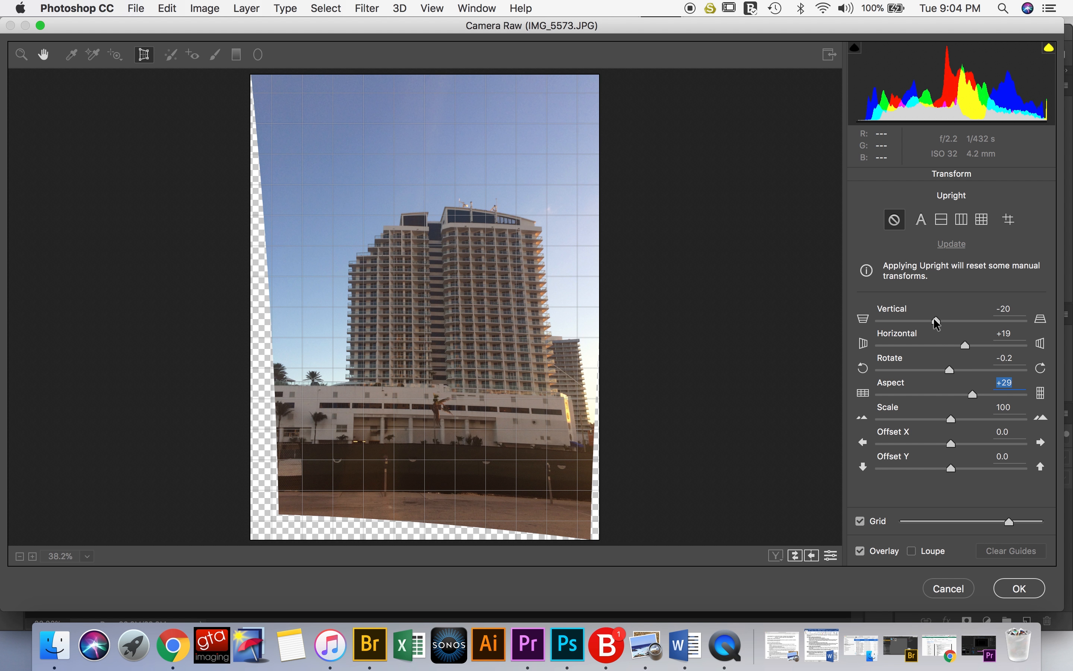
drag(935, 320, 919, 322)
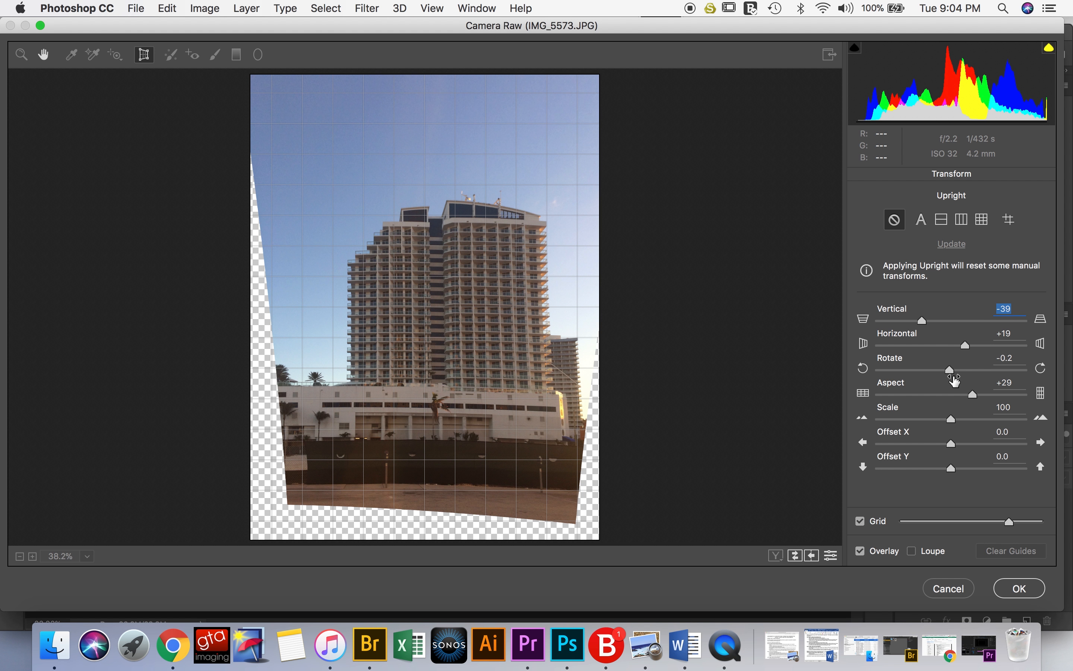
drag(964, 345, 1001, 391)
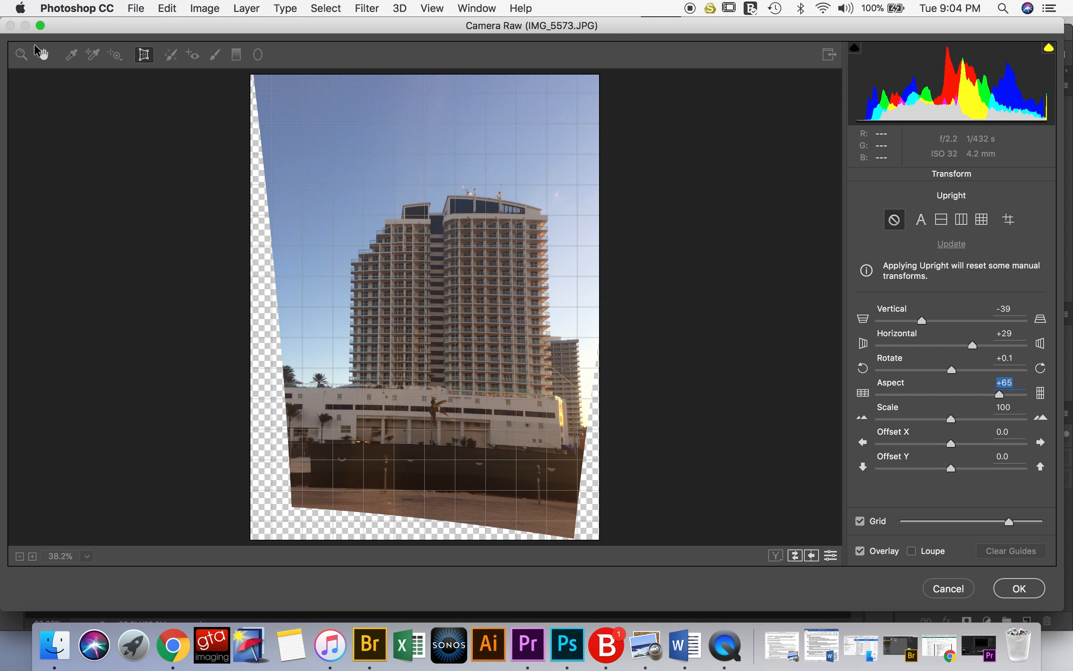
Step: Set the lens distortion amount to +13 and enlarge the photo with a transform Scale of 130
click(46, 54)
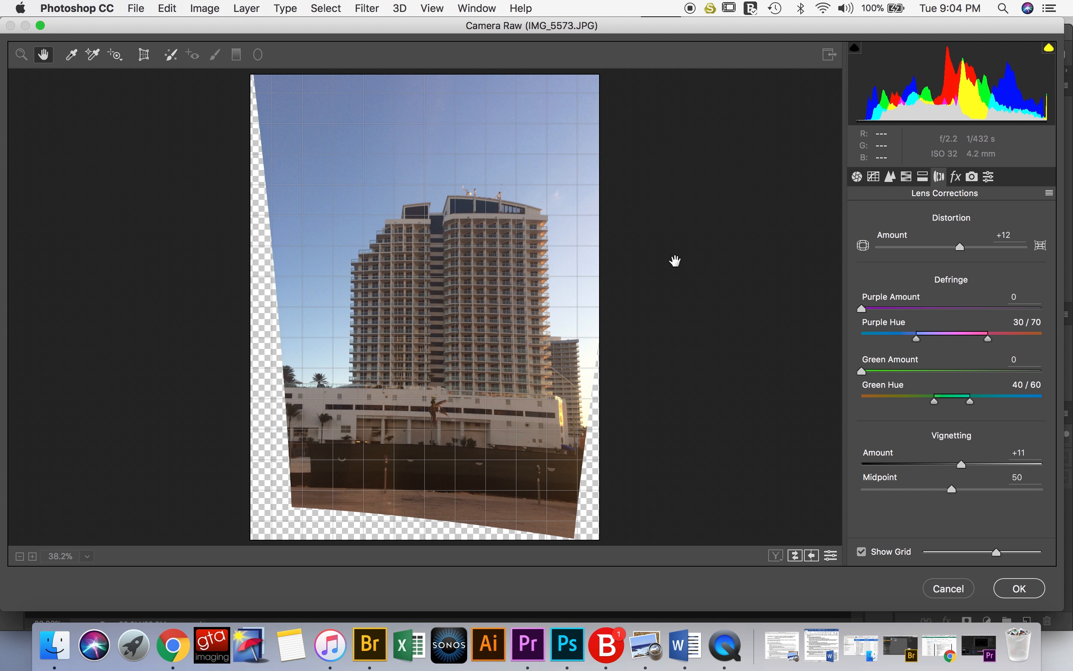
drag(957, 245, 958, 247)
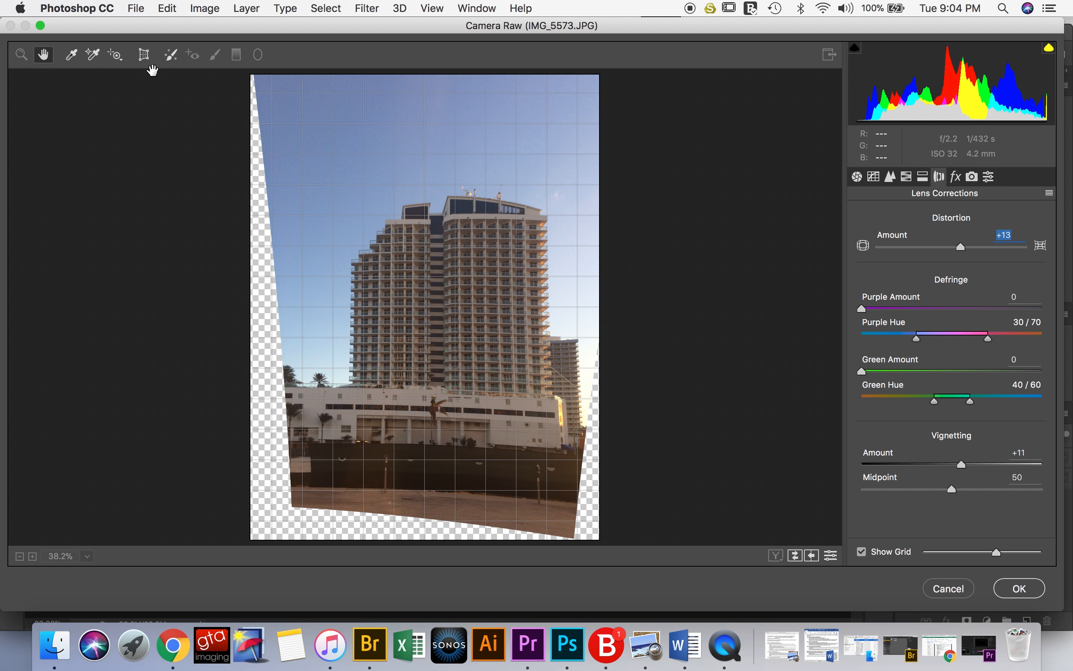
click(144, 55)
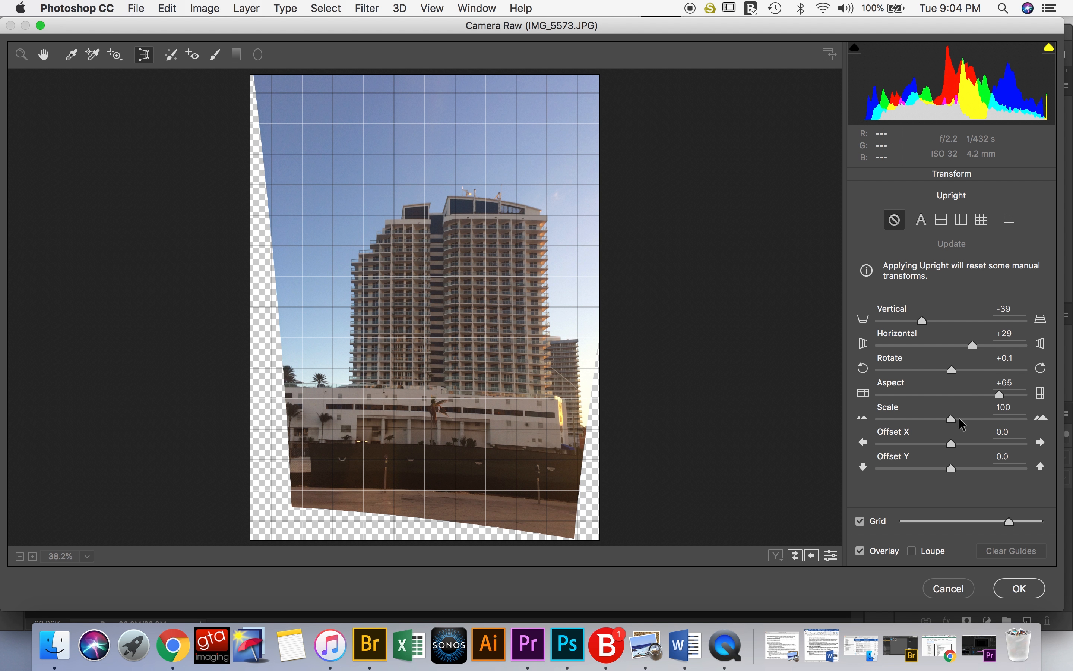
drag(951, 421, 995, 408)
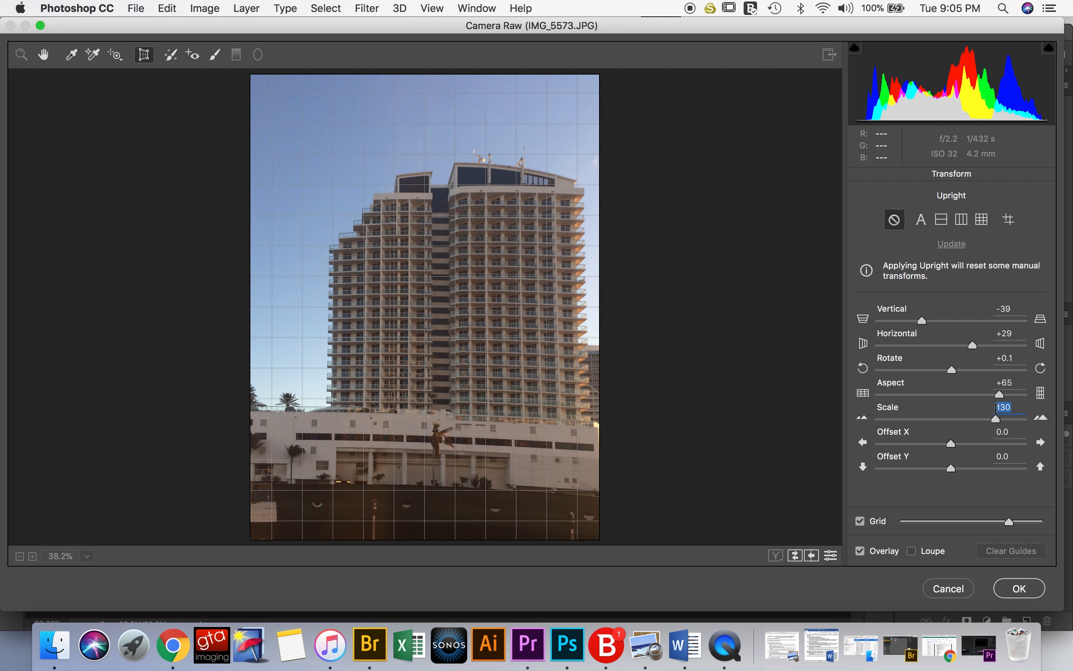
Step: Shift the photo sideways with Offset X -7.0 and set the lens distortion amount to +4
click(975, 343)
mouse_move(950, 445)
mouse_down()
mouse_move(960, 443)
mouse_move(932, 448)
mouse_move(944, 443)
mouse_up()
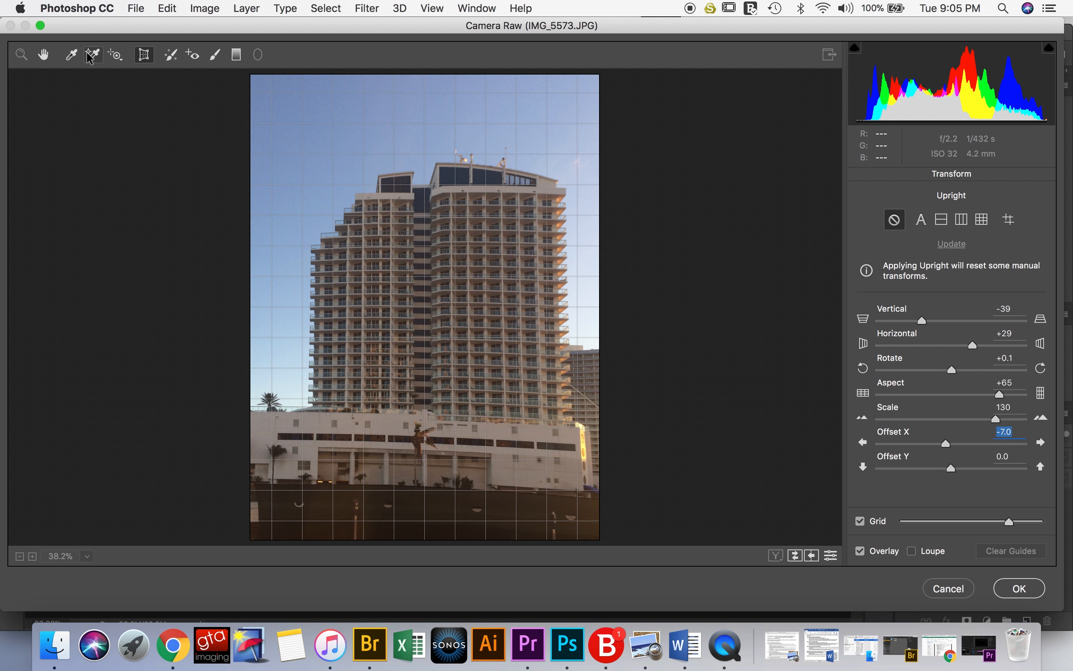
click(46, 58)
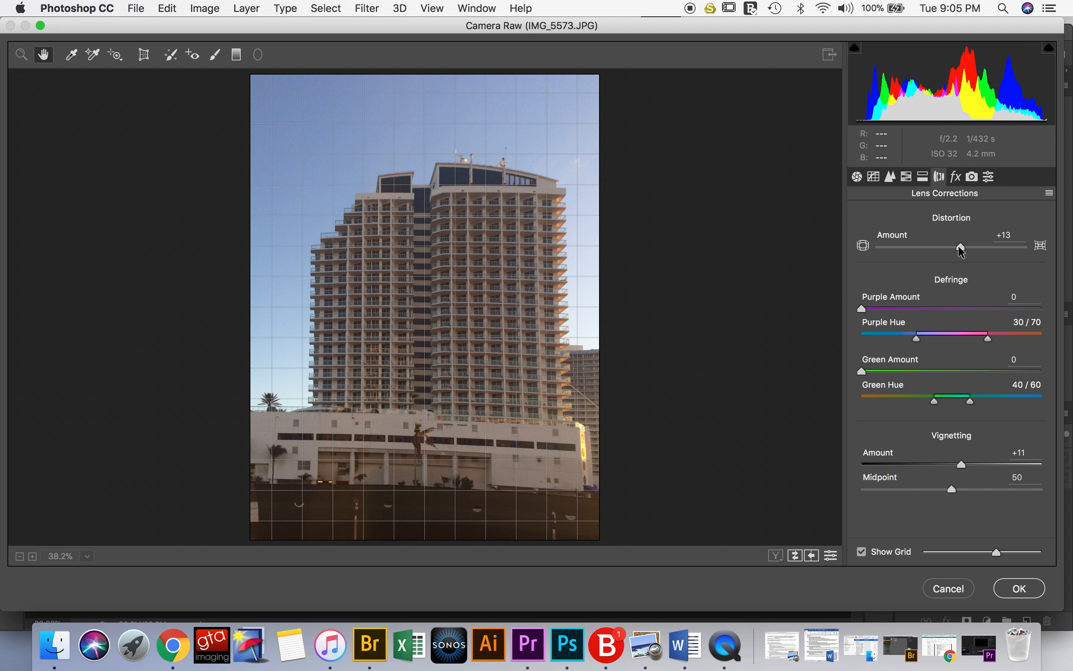
drag(959, 247, 953, 249)
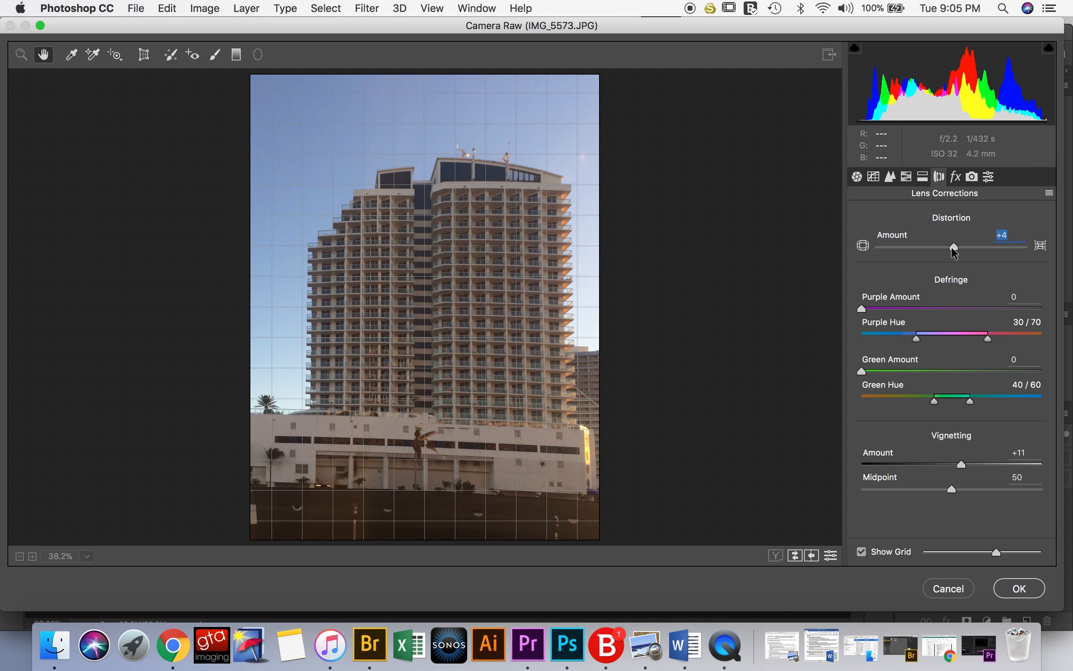
Step: Convert the photo to grayscale, mixing Reds +6, Oranges -22, Yellows +30, Greens +44, Aquas +22, Blues +17, Purples +19 and Magentas -3
click(856, 177)
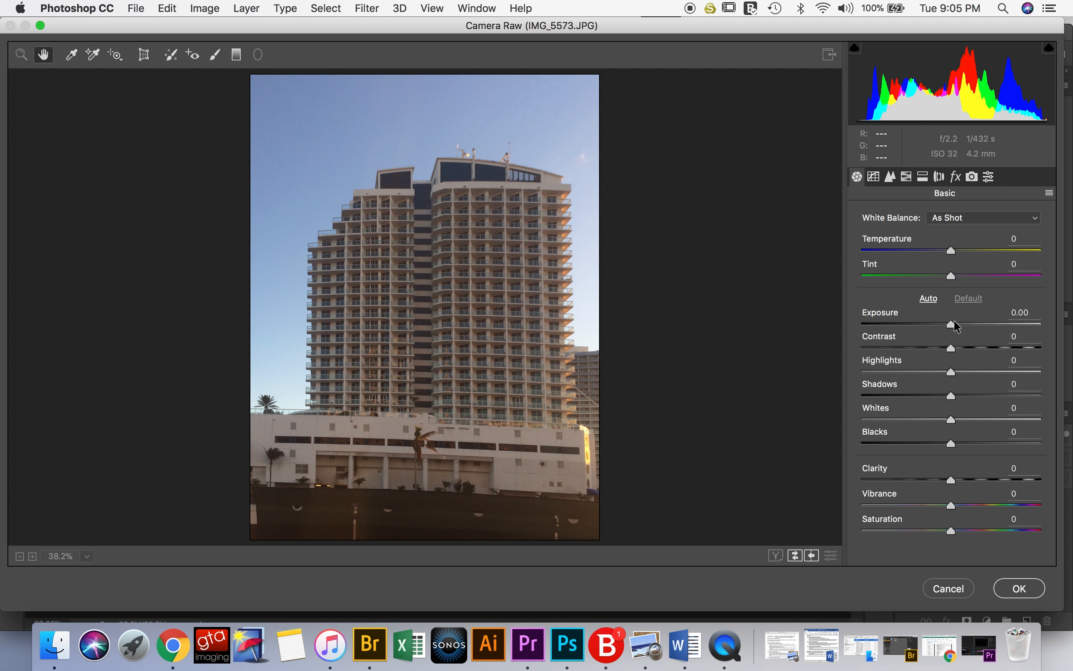
click(908, 176)
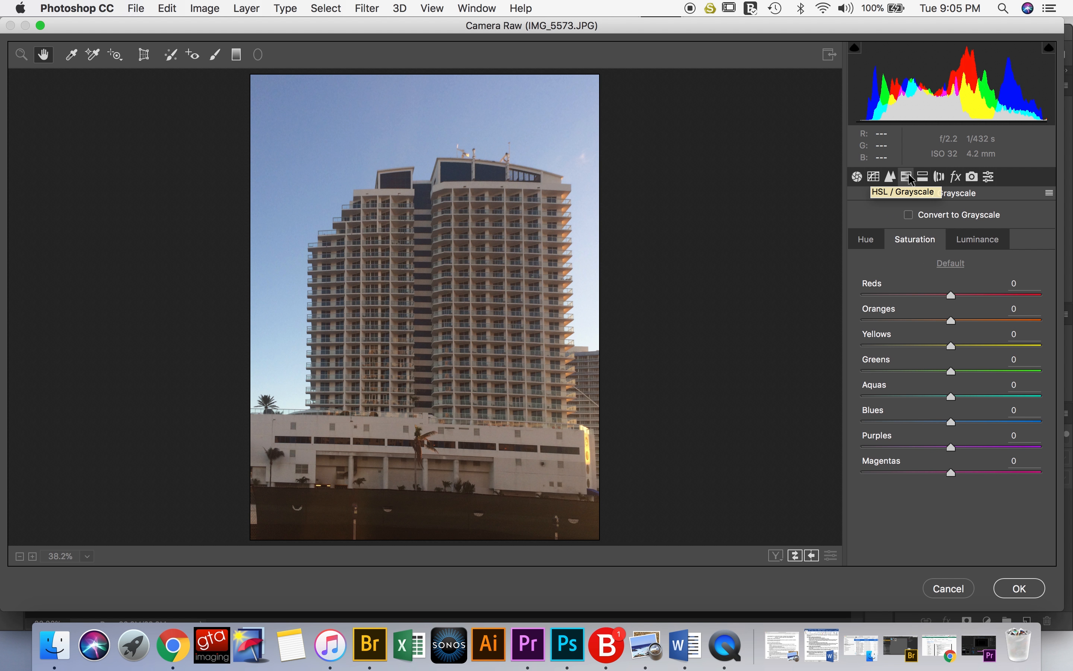
click(909, 215)
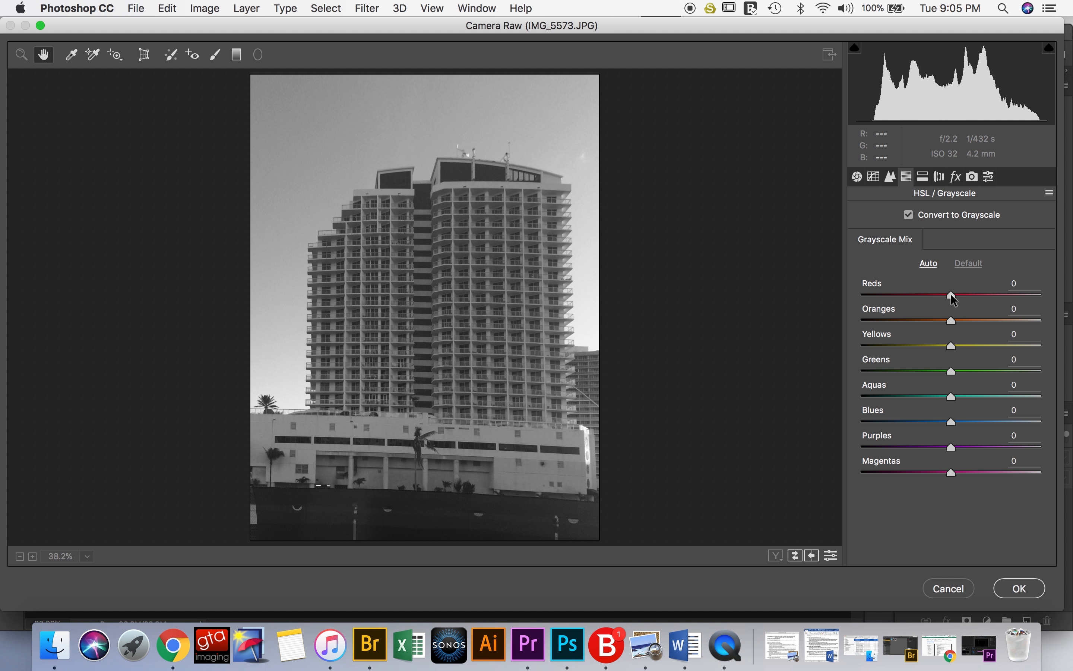
drag(951, 293, 948, 471)
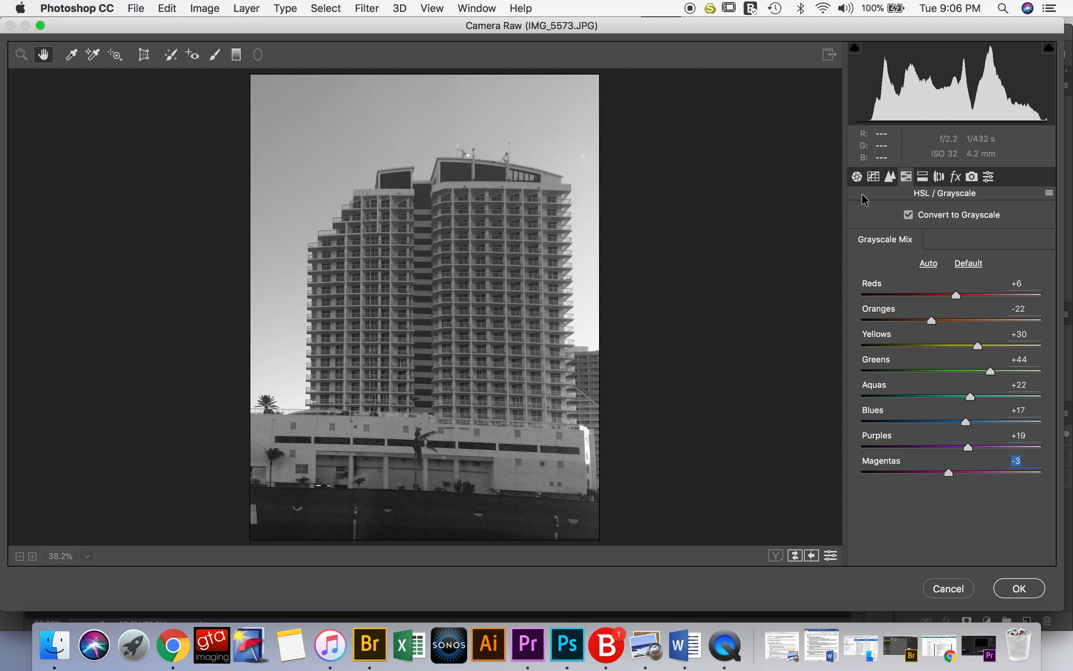
Step: Adjust the basic tones of the photo to Blacks -31, Whites +34, Shadows +33 and Exposure +0.40
click(856, 177)
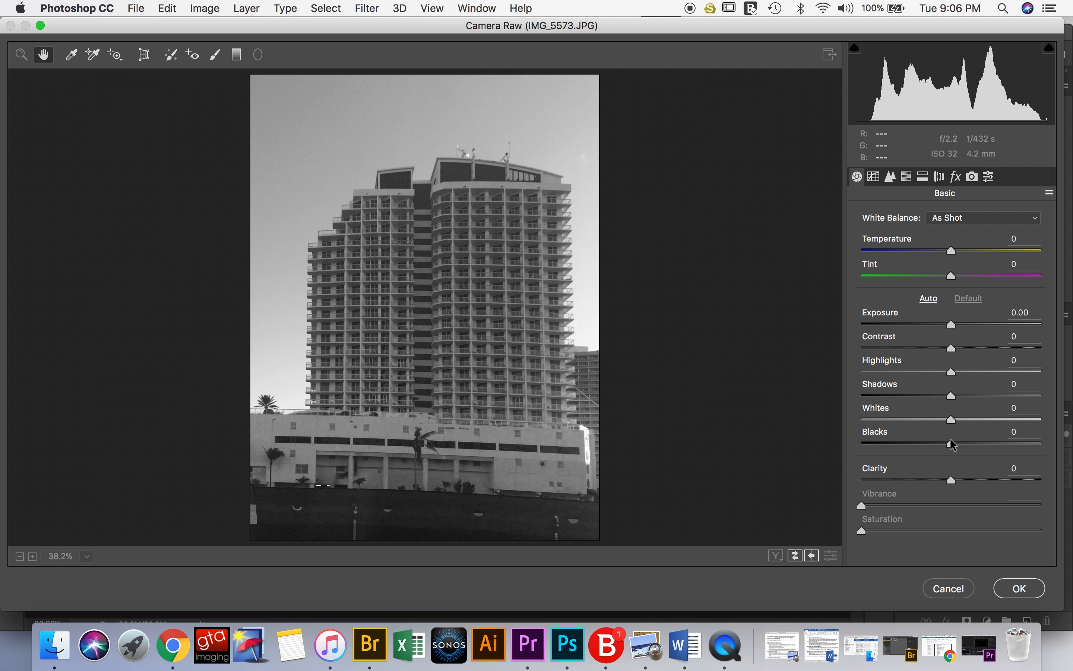
drag(950, 442, 980, 420)
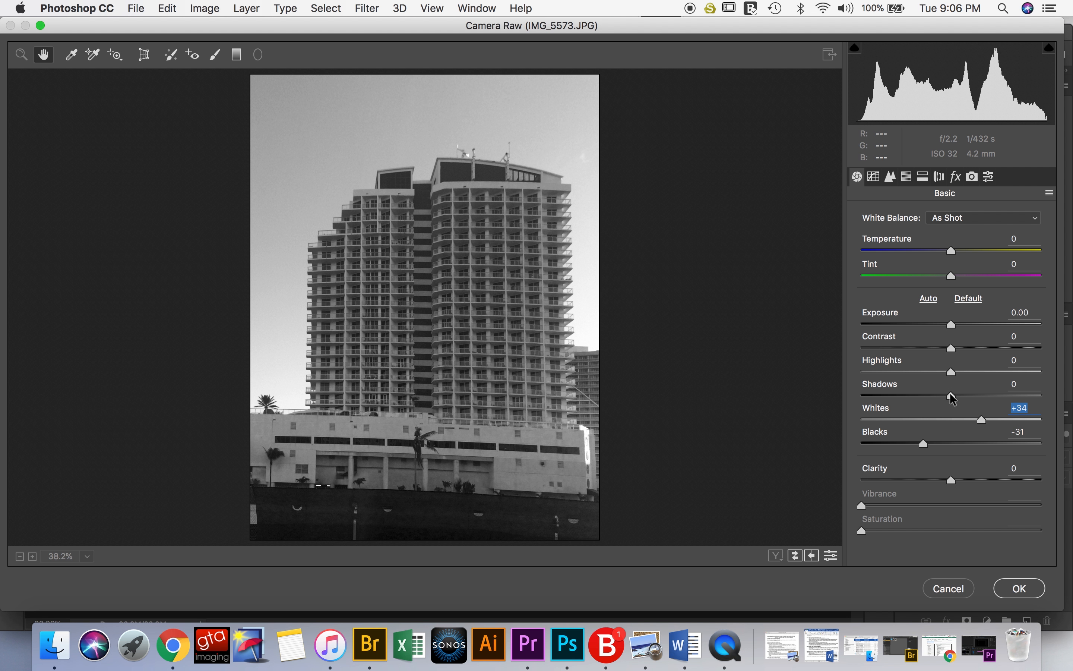
drag(951, 393, 977, 391)
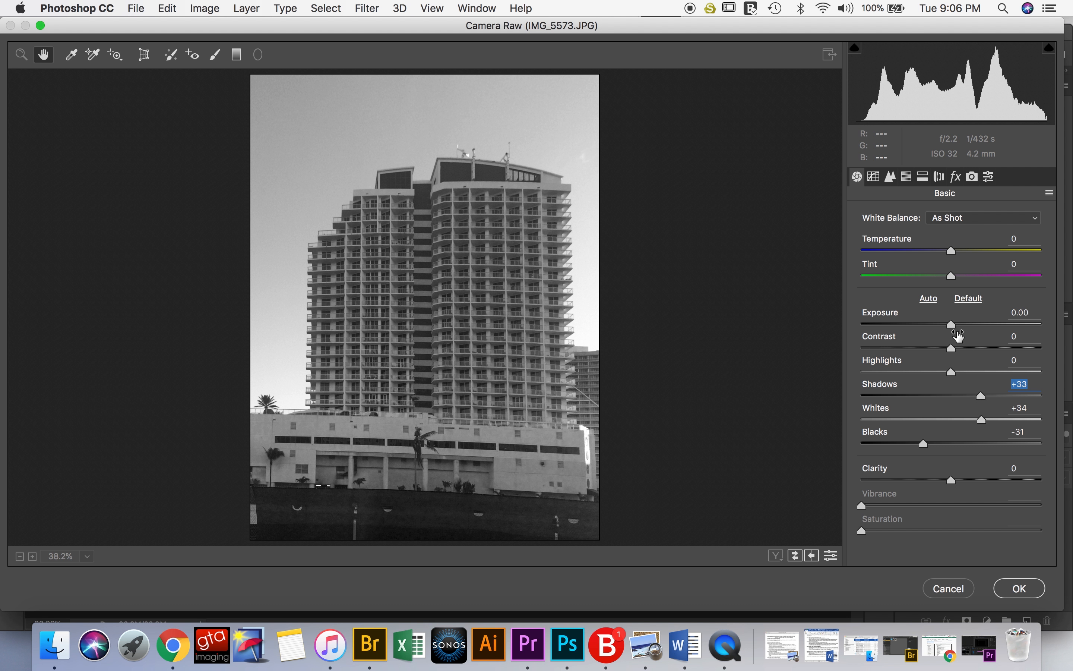
drag(952, 323, 961, 323)
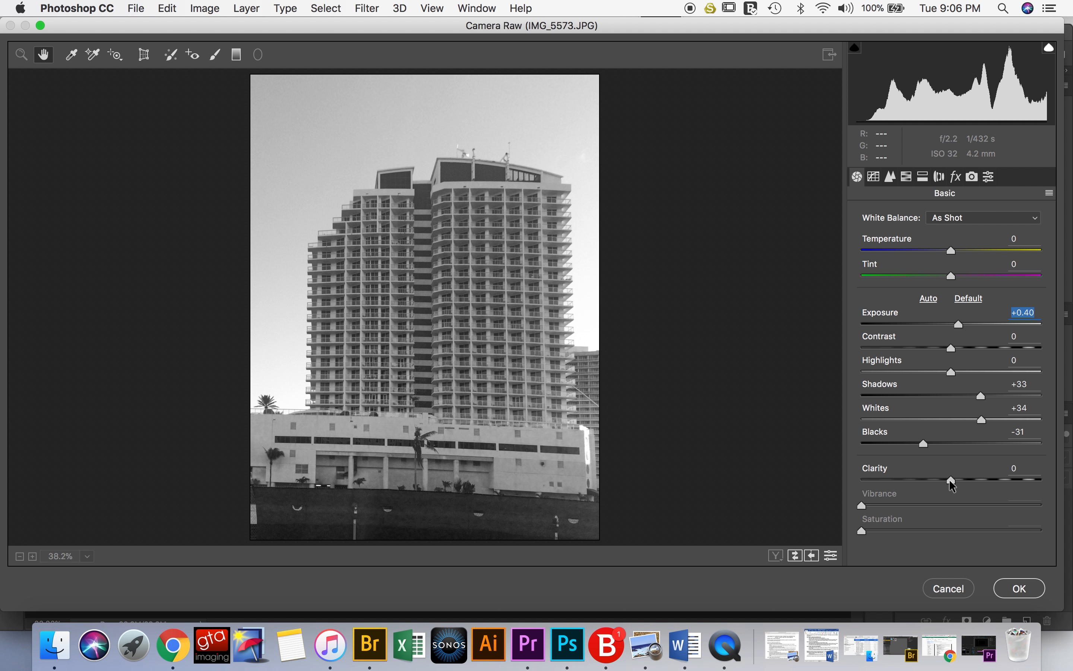
drag(951, 480, 949, 479)
Step: Shape the RGB point tone curve into an S with points at input 190, output 200 and input 70, output 53
click(879, 179)
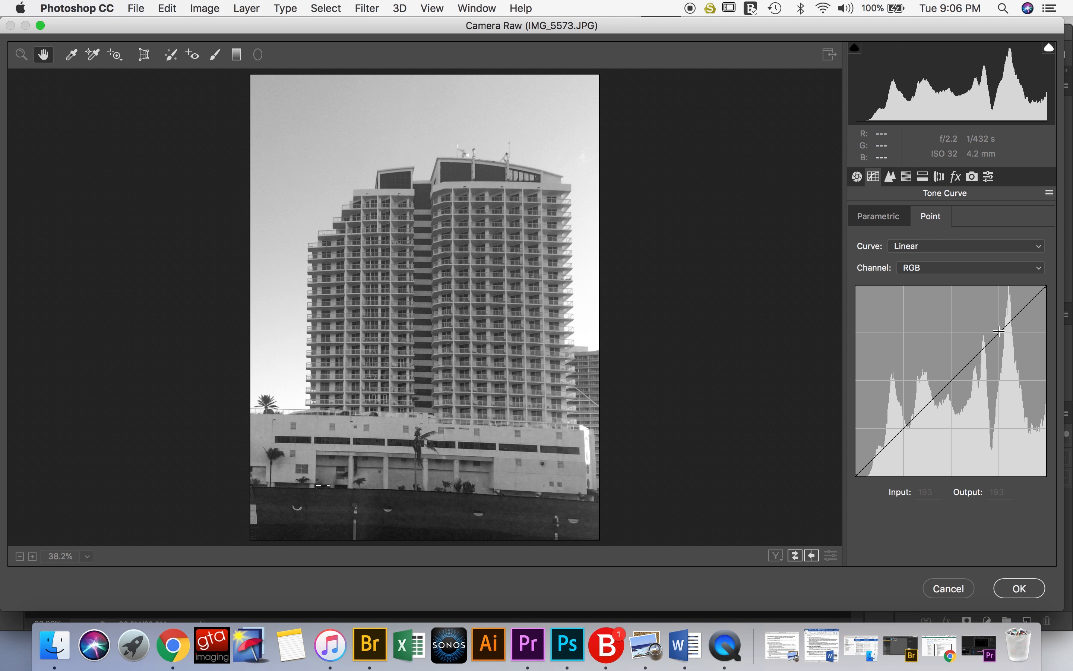
drag(999, 330, 995, 326)
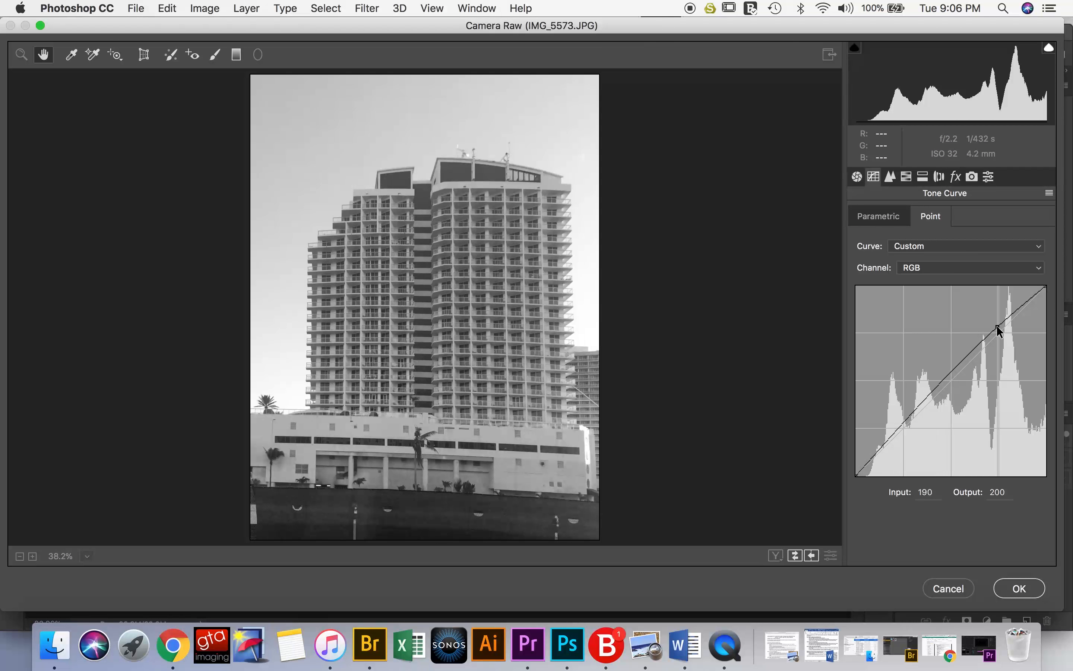
drag(902, 429, 908, 434)
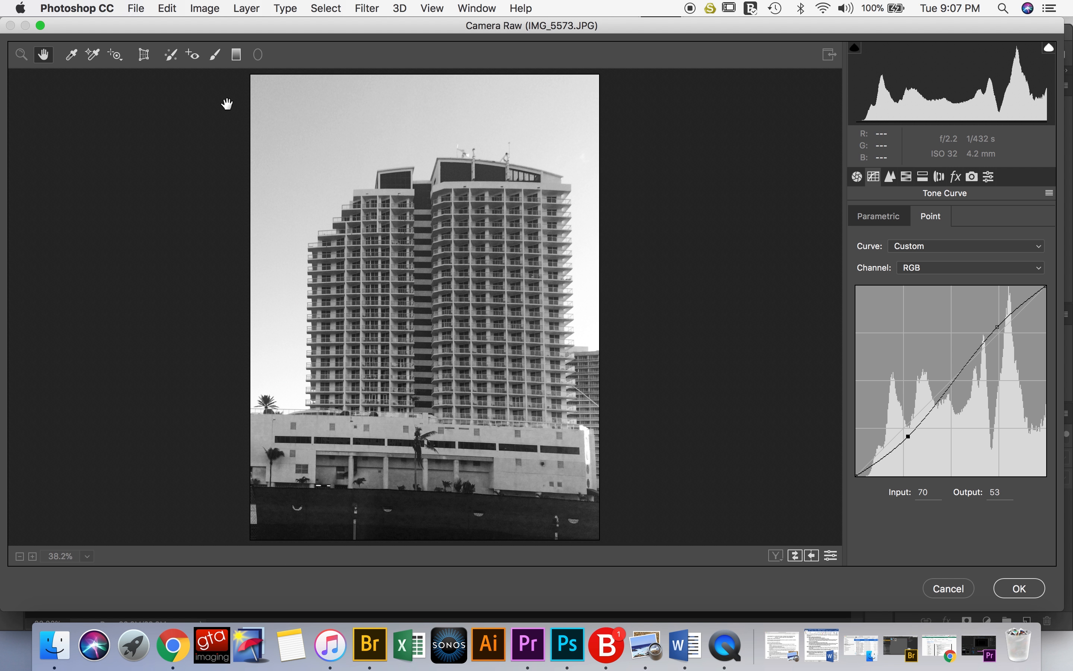
Step: Set up the Adjustment Brush with the mask overlay hidden and Clarity at +22
click(216, 54)
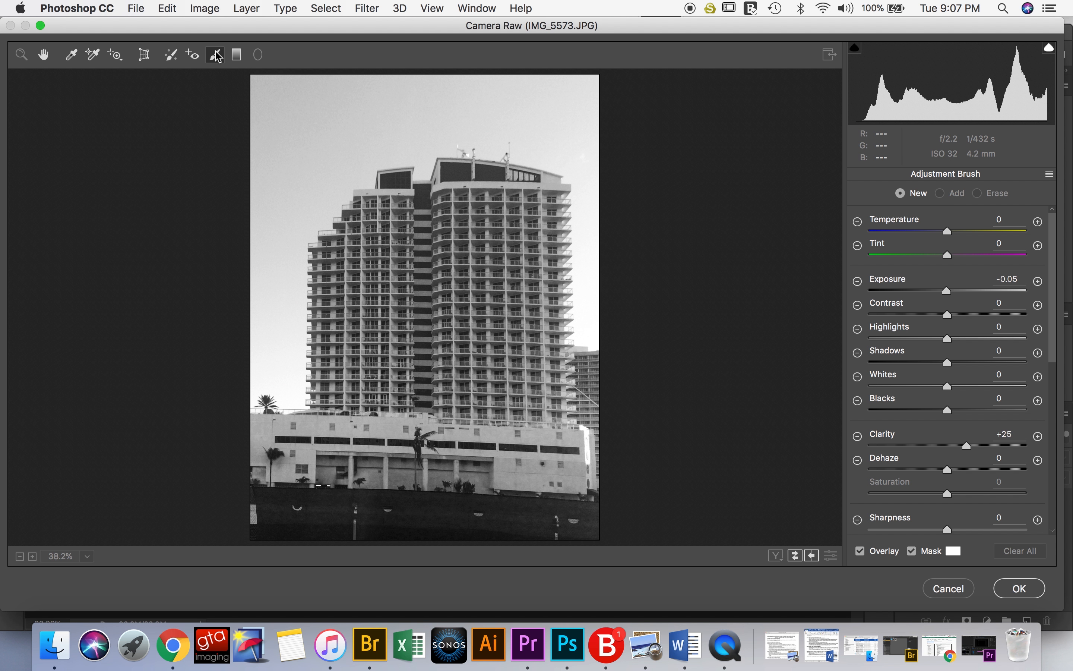
click(910, 549)
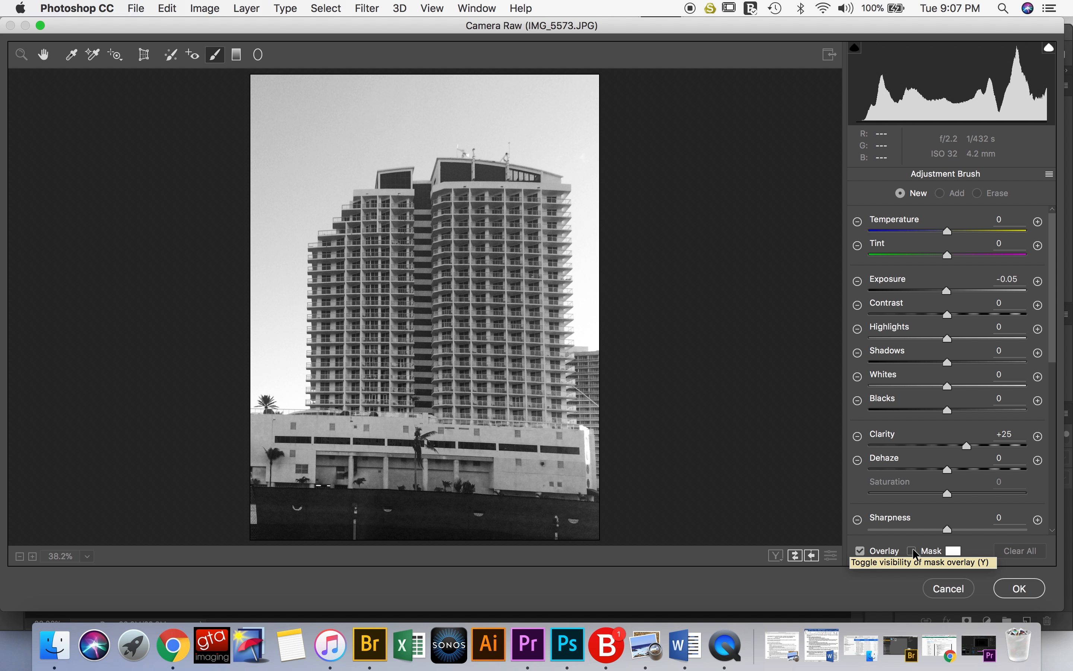
click(913, 549)
click(912, 549)
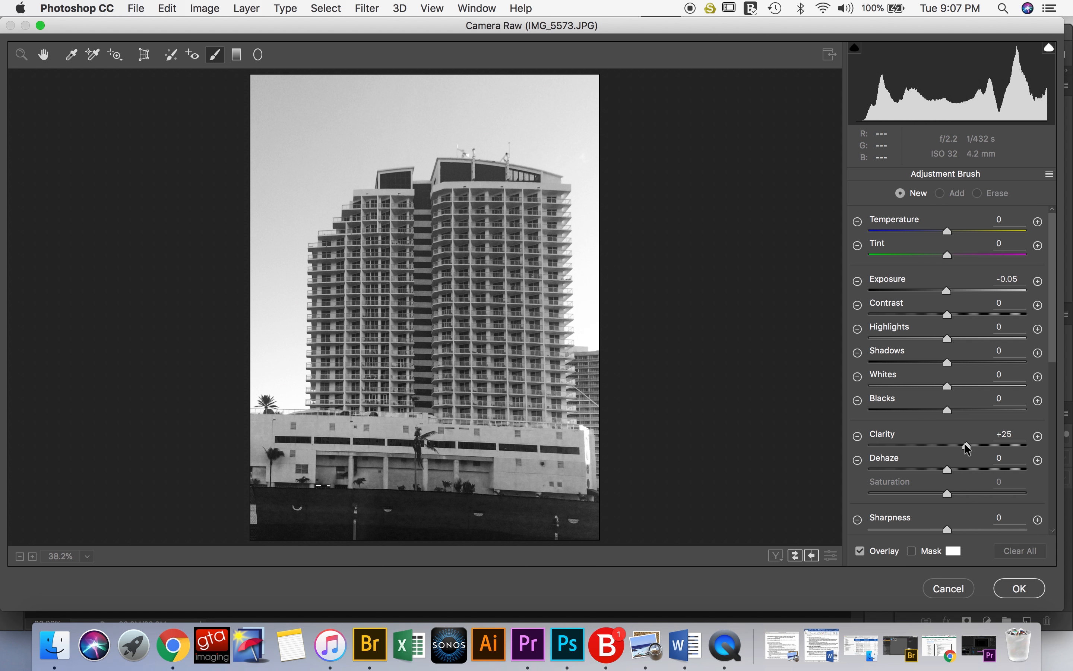
mouse_move(966, 444)
mouse_down()
mouse_move(949, 444)
mouse_move(963, 445)
mouse_up()
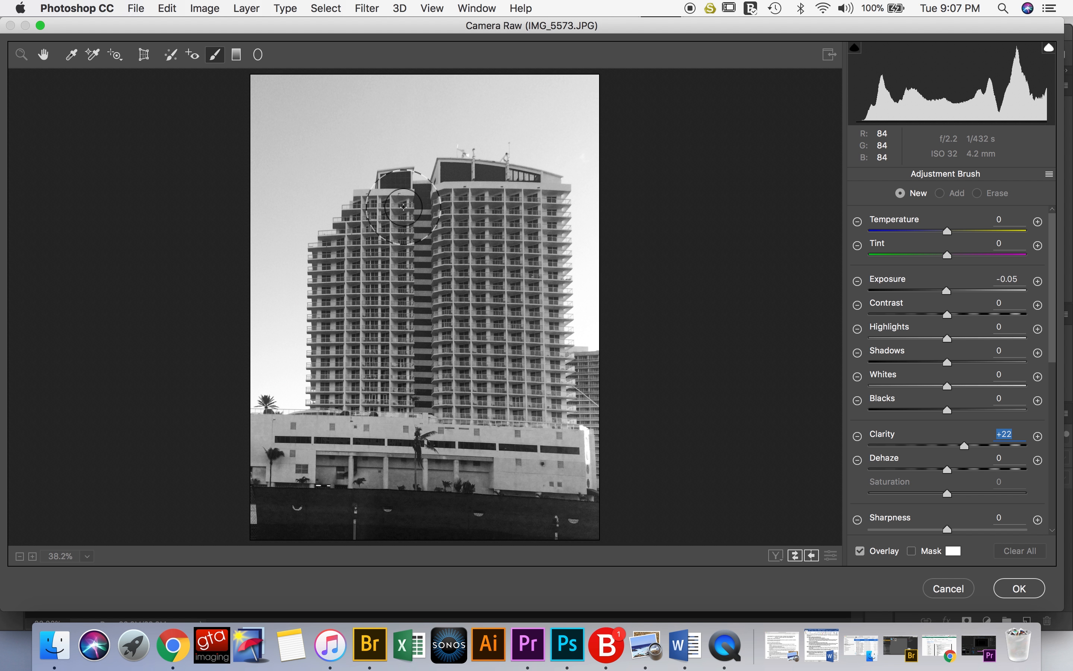
Step: Adjust the brush size and paint the clarity adjustment over the high-rise tower's facade
key(bracketright)
key(bracketright)
key(bracketright)
key(bracketright)
key(bracketright)
key(bracketright)
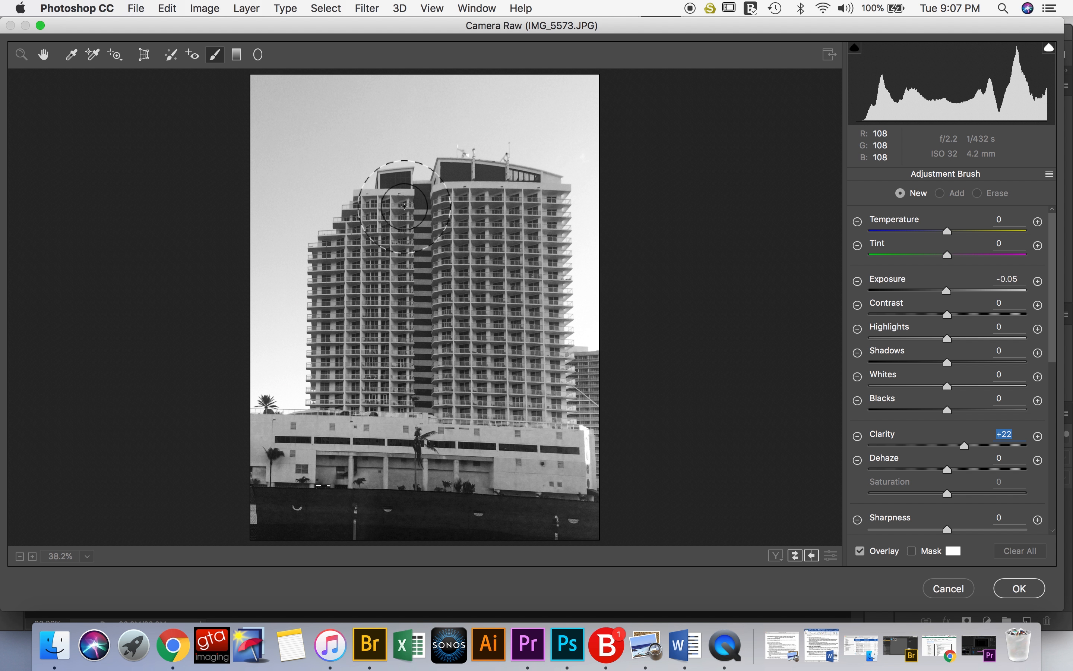
key(bracketleft)
key(bracketleft)
key(bracketleft)
key(bracketleft)
key(bracketleft)
key(bracketleft)
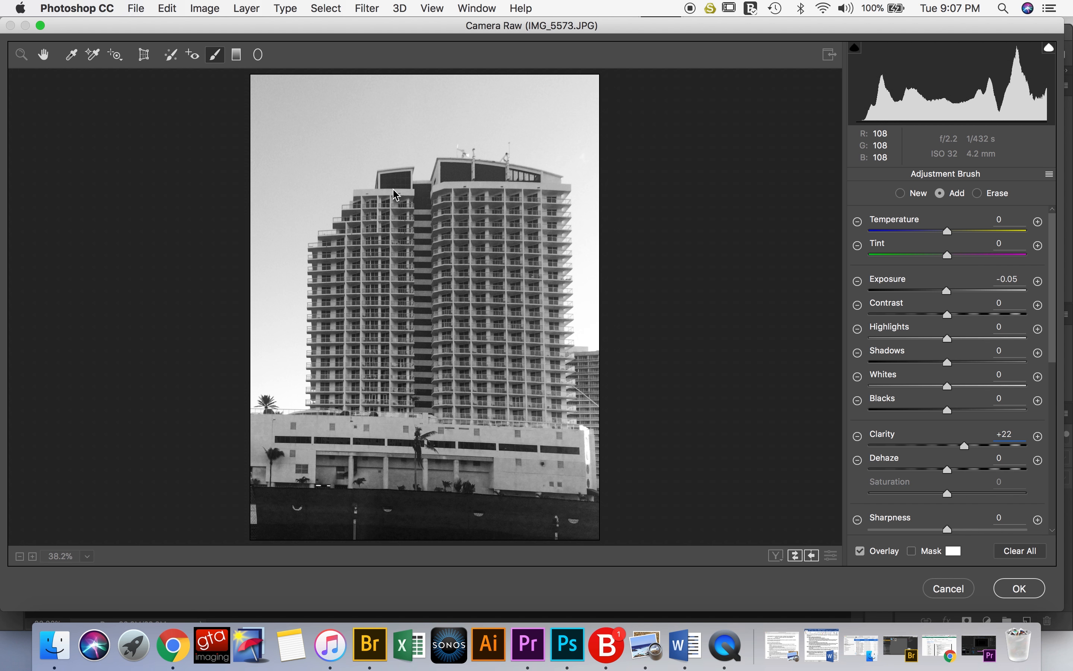
mouse_move(404, 205)
mouse_down()
mouse_move(392, 227)
mouse_move(371, 219)
mouse_move(337, 268)
mouse_move(359, 288)
mouse_move(368, 323)
mouse_move(360, 383)
mouse_move(420, 368)
mouse_move(429, 270)
mouse_move(416, 224)
mouse_move(425, 220)
mouse_move(393, 233)
mouse_move(395, 211)
mouse_move(381, 337)
mouse_move(423, 369)
mouse_move(422, 242)
mouse_move(448, 204)
mouse_move(444, 180)
mouse_move(531, 188)
mouse_move(552, 204)
mouse_move(538, 250)
mouse_move(494, 187)
mouse_move(471, 221)
mouse_move(470, 207)
mouse_move(442, 249)
mouse_move(453, 242)
mouse_move(446, 318)
mouse_move(458, 347)
mouse_move(486, 262)
mouse_move(495, 294)
mouse_move(525, 267)
mouse_move(525, 315)
mouse_move(390, 401)
mouse_up()
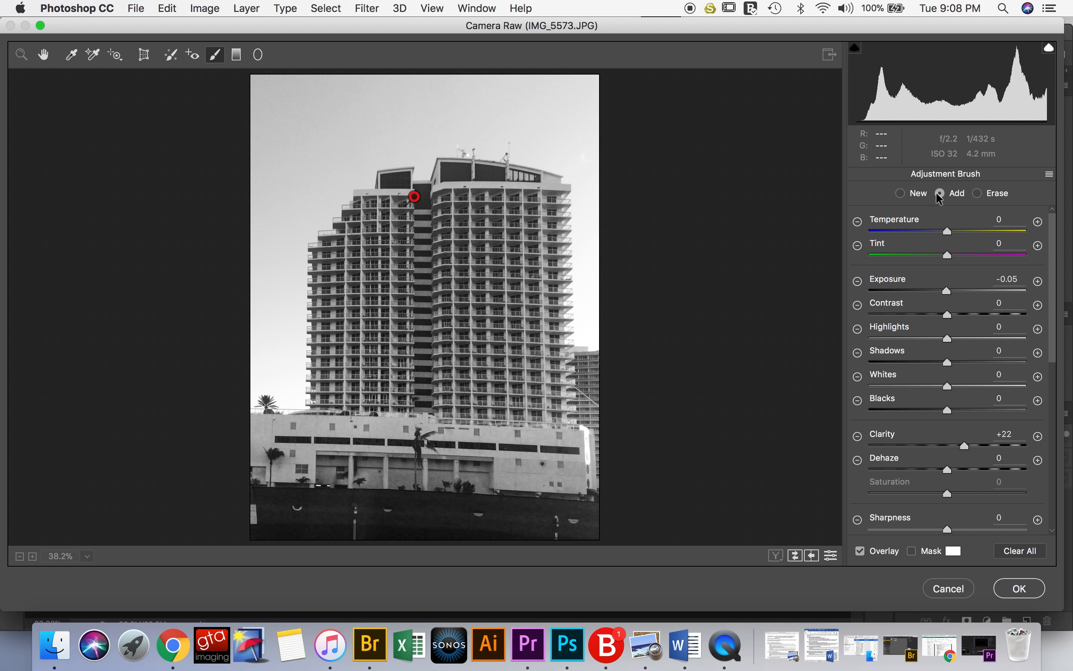
Step: Create a new brush adjustment with Shadows +19 and paint it along the low white building at the tower's base
click(902, 194)
drag(948, 363, 964, 364)
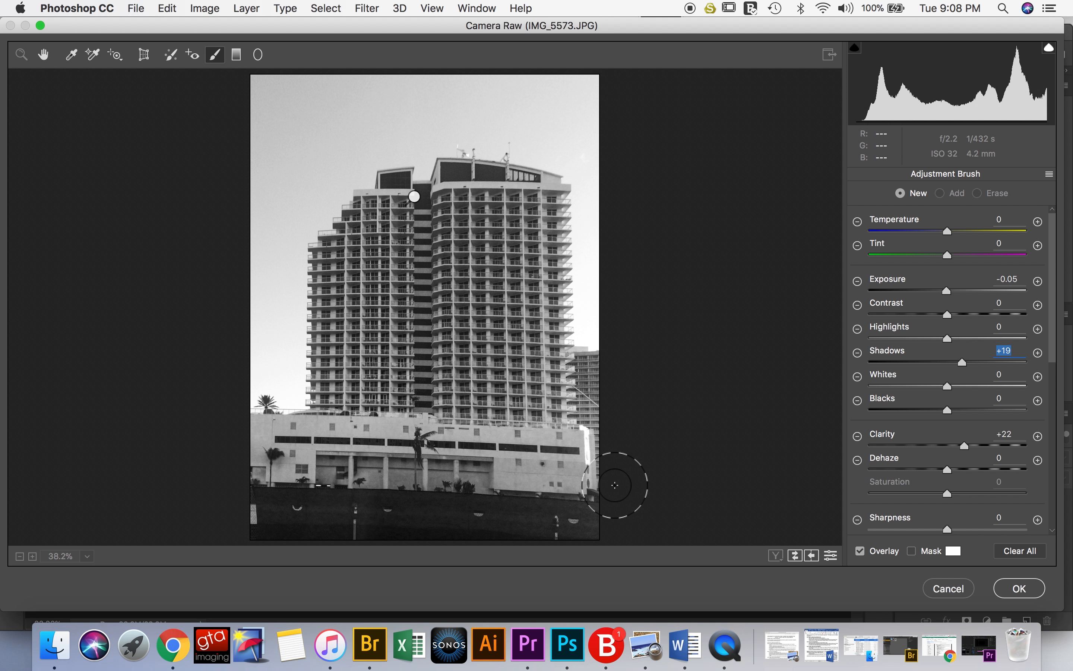
click(271, 472)
mouse_move(271, 472)
mouse_down()
mouse_move(275, 454)
mouse_move(337, 434)
mouse_move(344, 457)
mouse_move(363, 447)
mouse_move(432, 450)
mouse_move(435, 461)
mouse_move(554, 479)
mouse_up()
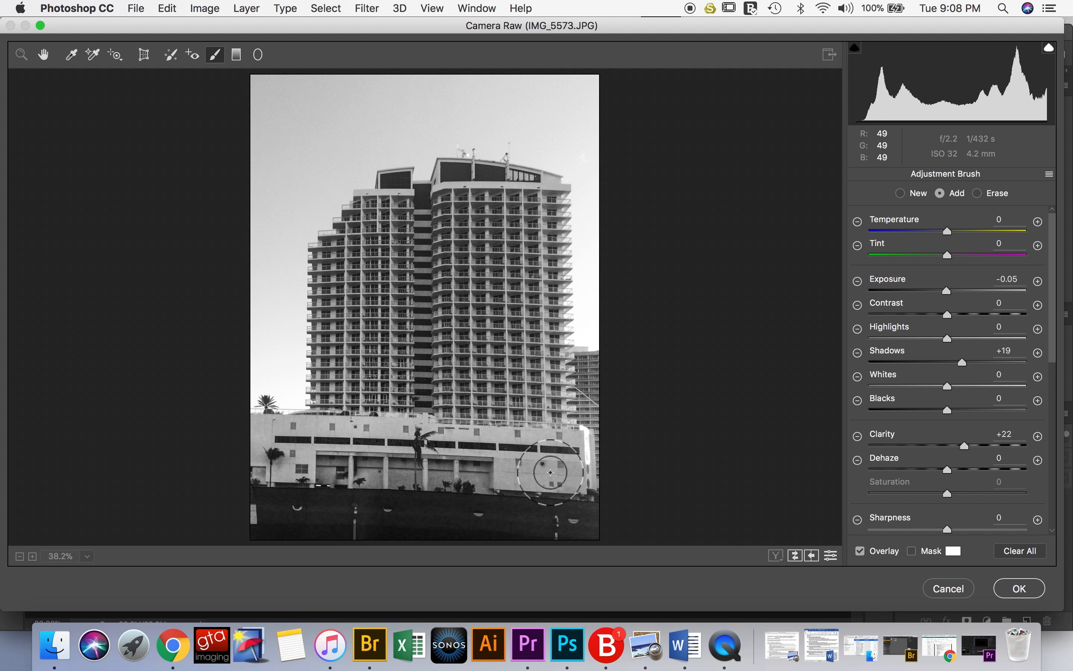
Step: Set Clarity to +37 for the brush adjustment on the low white building
drag(963, 445, 946, 447)
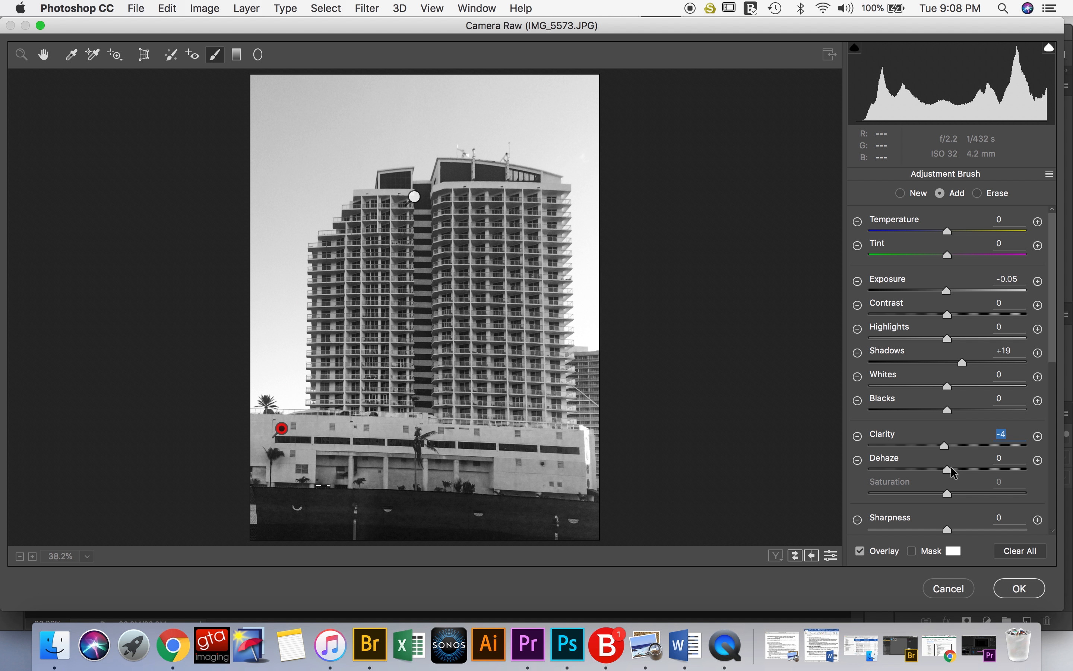
mouse_move(945, 447)
mouse_down()
mouse_move(873, 448)
mouse_move(1015, 447)
mouse_move(977, 459)
mouse_up()
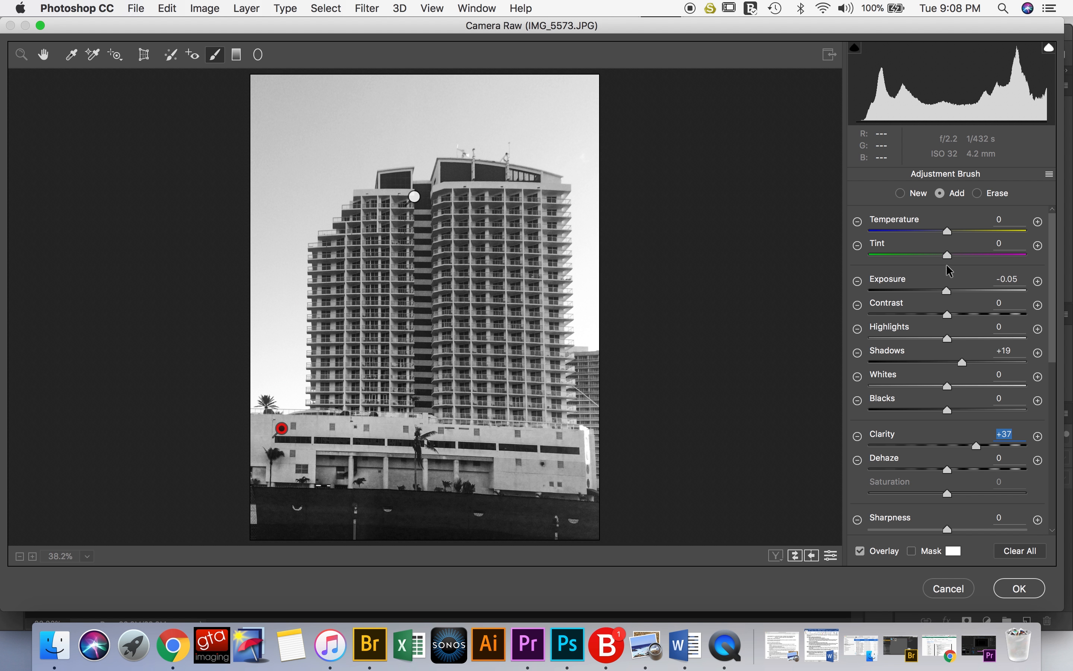
Step: Set up a new brush adjustment with Exposure +0.20, Shadows 0 and Clarity -2
click(900, 194)
drag(962, 361, 948, 362)
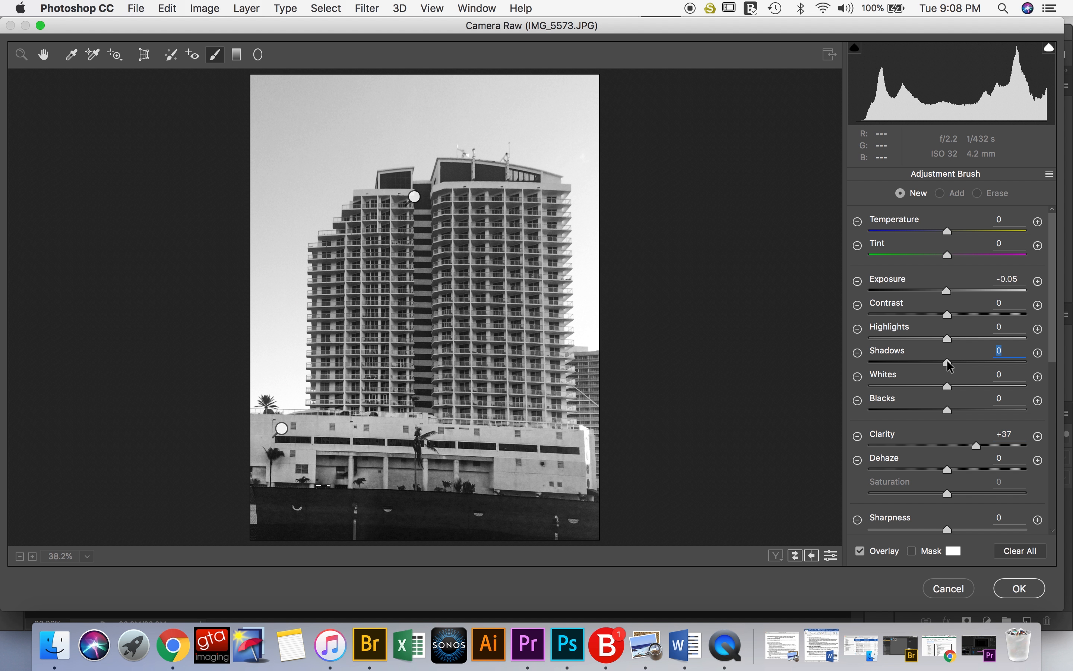
click(946, 445)
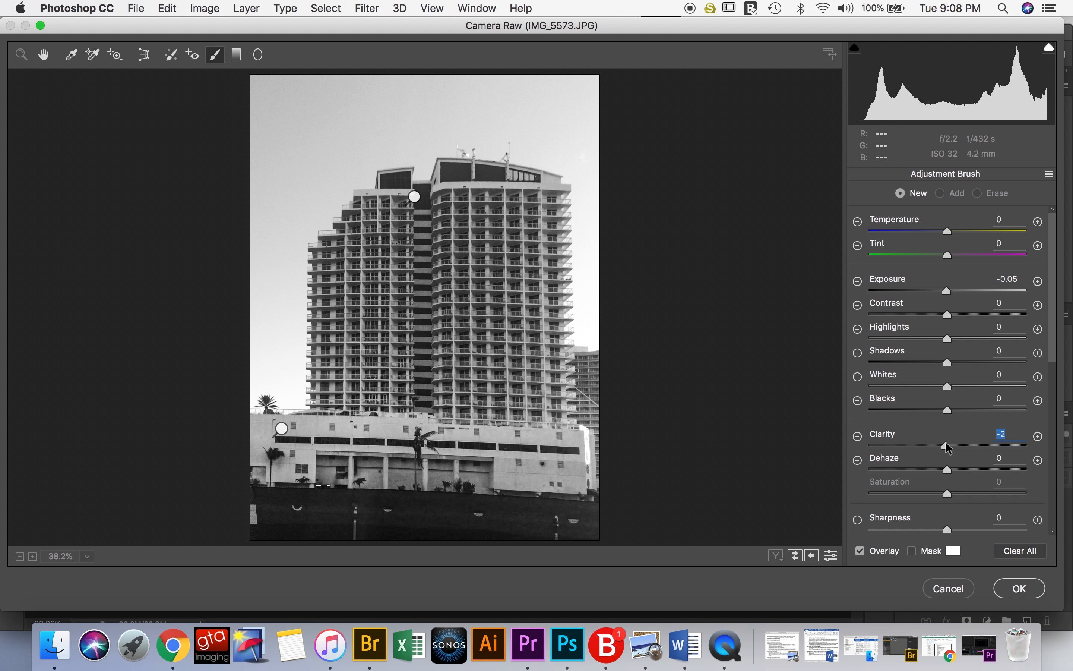
click(951, 290)
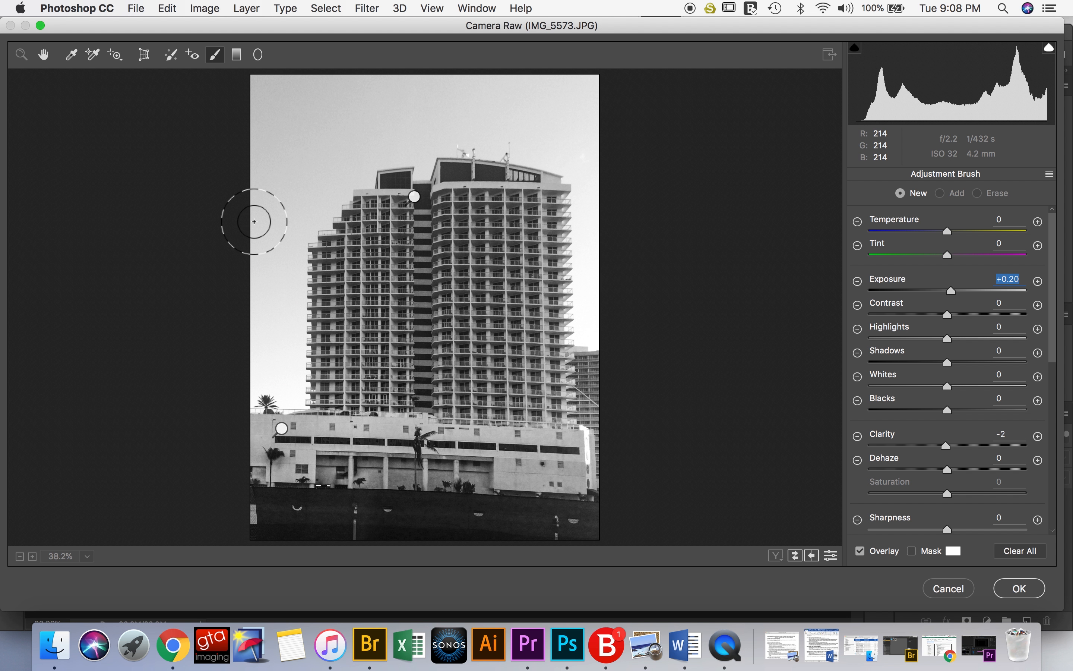
Step: Enlarge the brush to size 28 and paint the brightening adjustment over the sky around the top of the tower
key(])
key(])
key(])
key(])
key(])
key(])
key(])
mouse_move(254, 221)
mouse_down()
mouse_move(331, 70)
mouse_move(304, 72)
mouse_move(371, 91)
mouse_move(632, 103)
mouse_move(263, 72)
mouse_move(248, 102)
mouse_up()
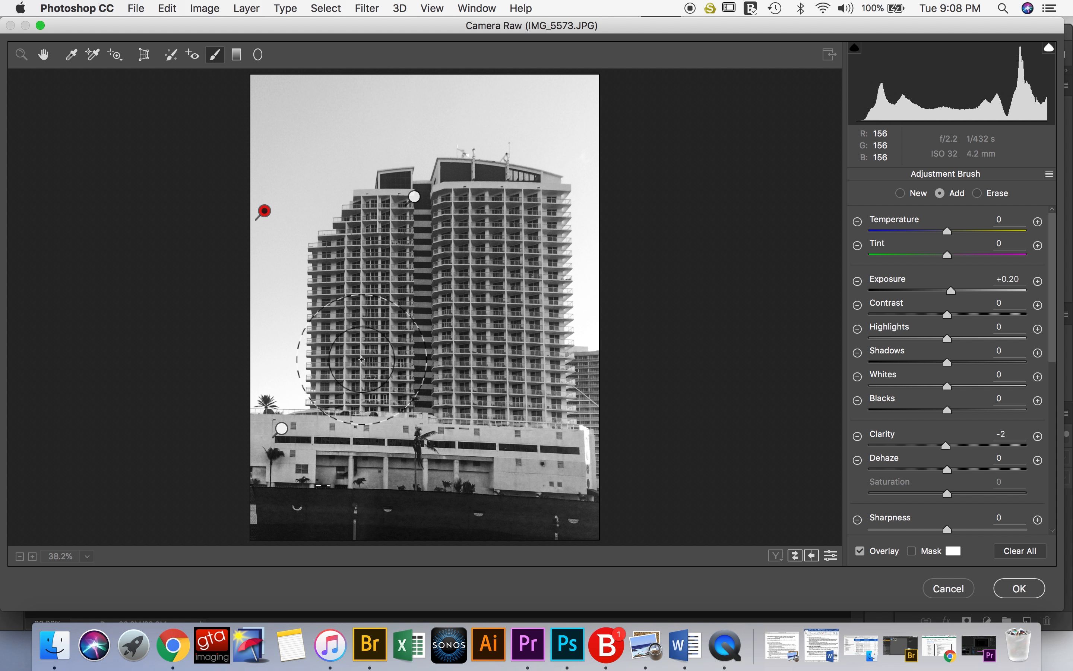
Step: Show the mask overlay for the sky adjustment and change its overlay color to magenta
click(912, 552)
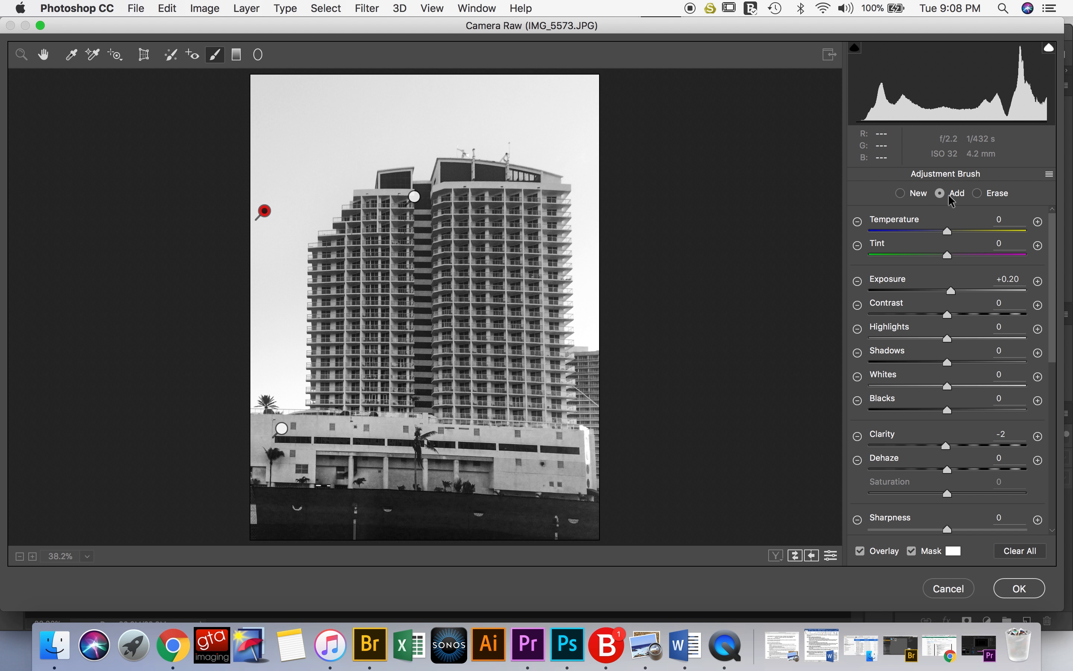
click(954, 551)
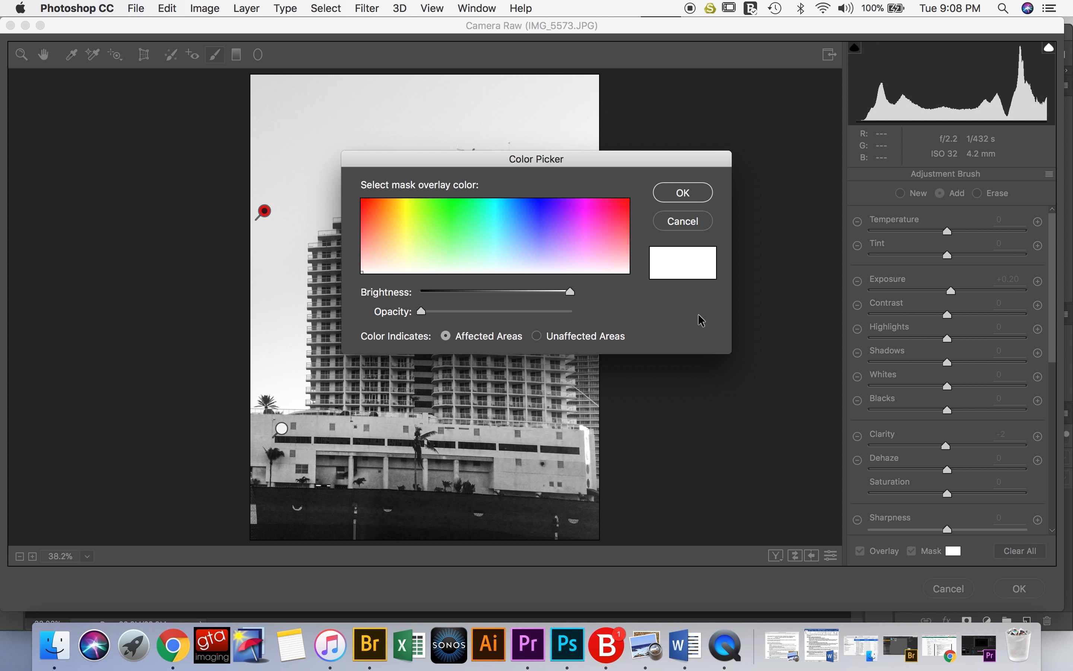
click(583, 207)
click(683, 193)
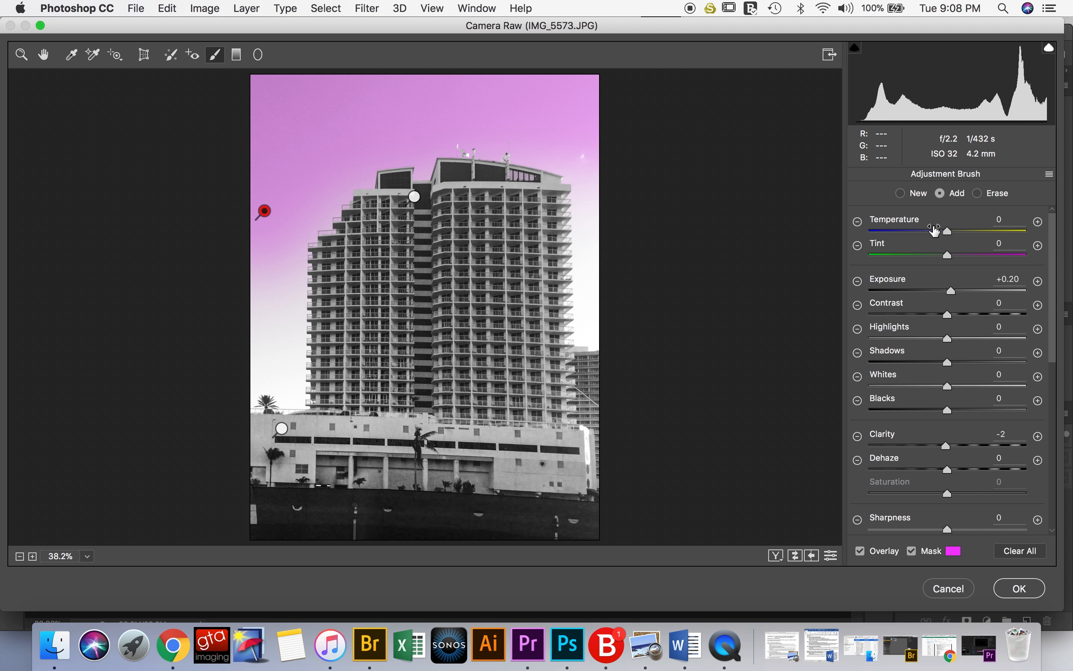
Step: Examine the masks of the tower, low building and sky adjustments, and check the sky brush's Auto Mask option
click(414, 197)
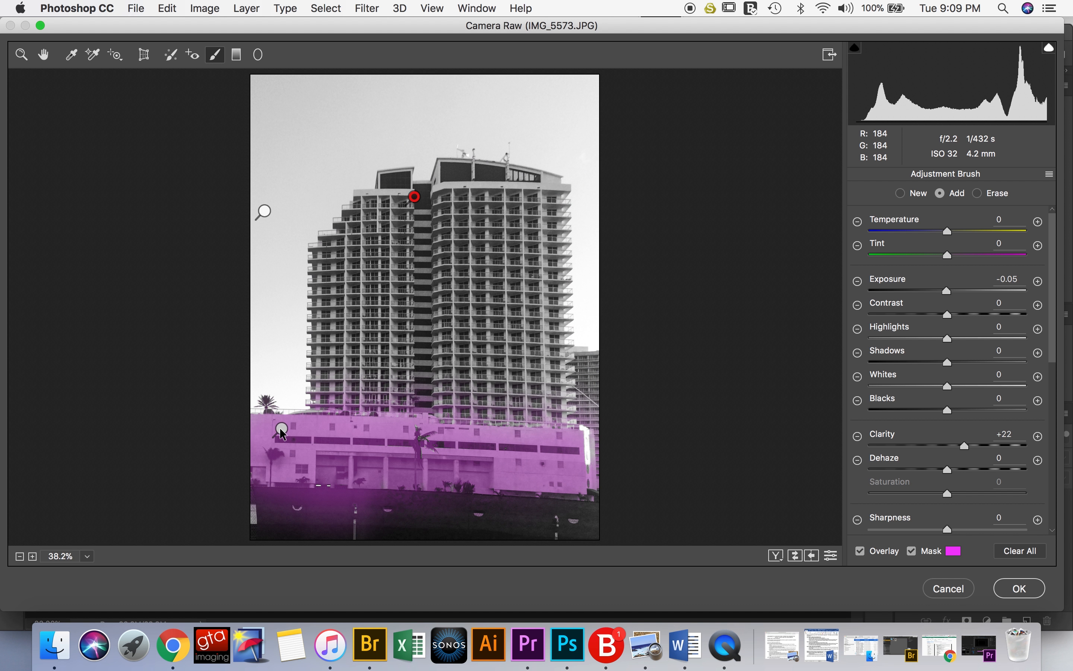
click(281, 429)
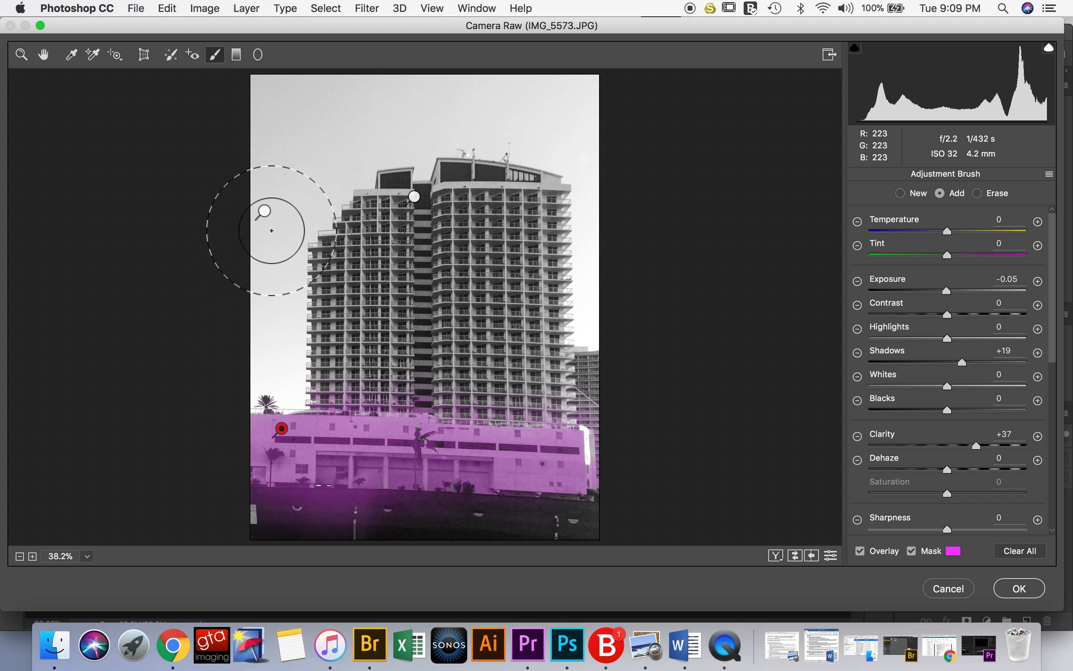
click(264, 212)
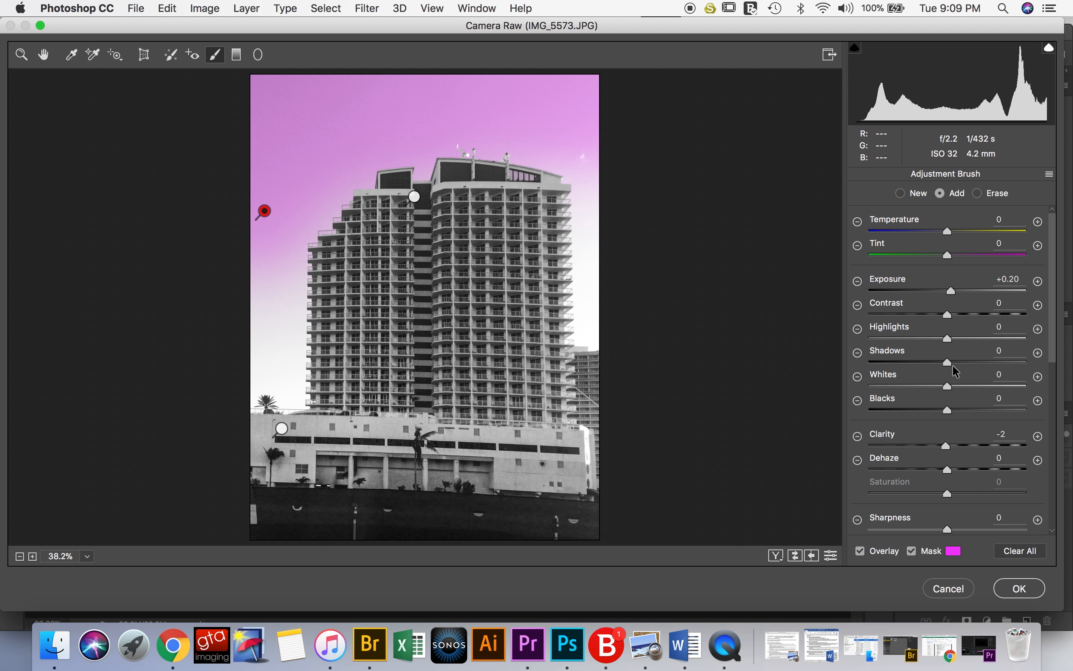
scroll(953, 370, down, 6)
scroll(954, 370, down, 5)
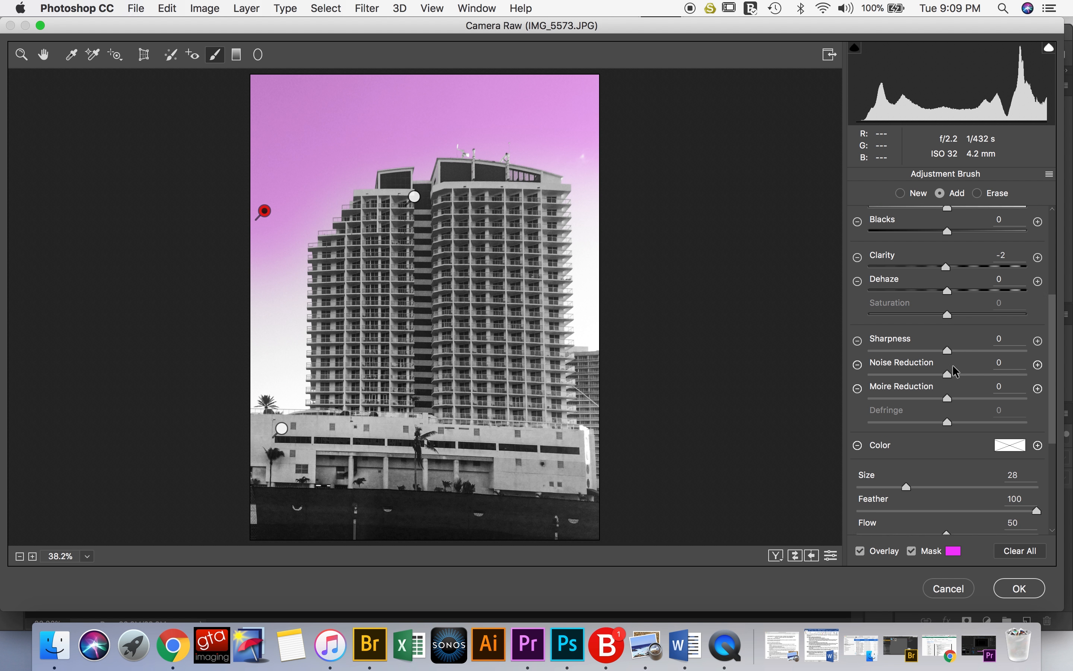
scroll(954, 371, down, 2)
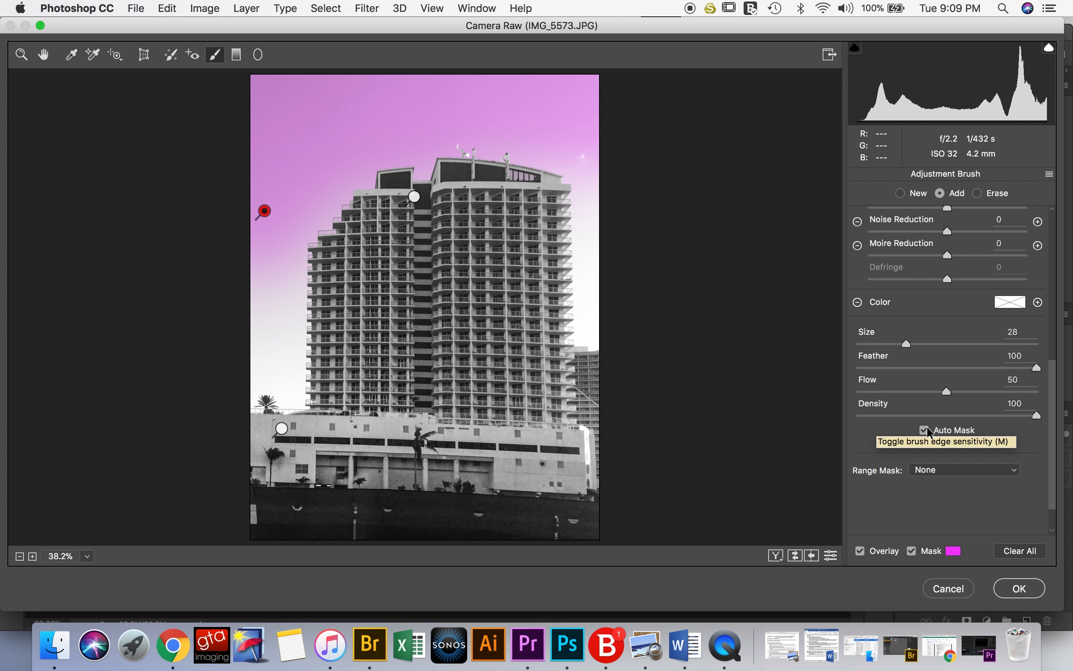
Step: Apply the Camera Raw edits to the photo and minimize the Photoshop window
click(1015, 590)
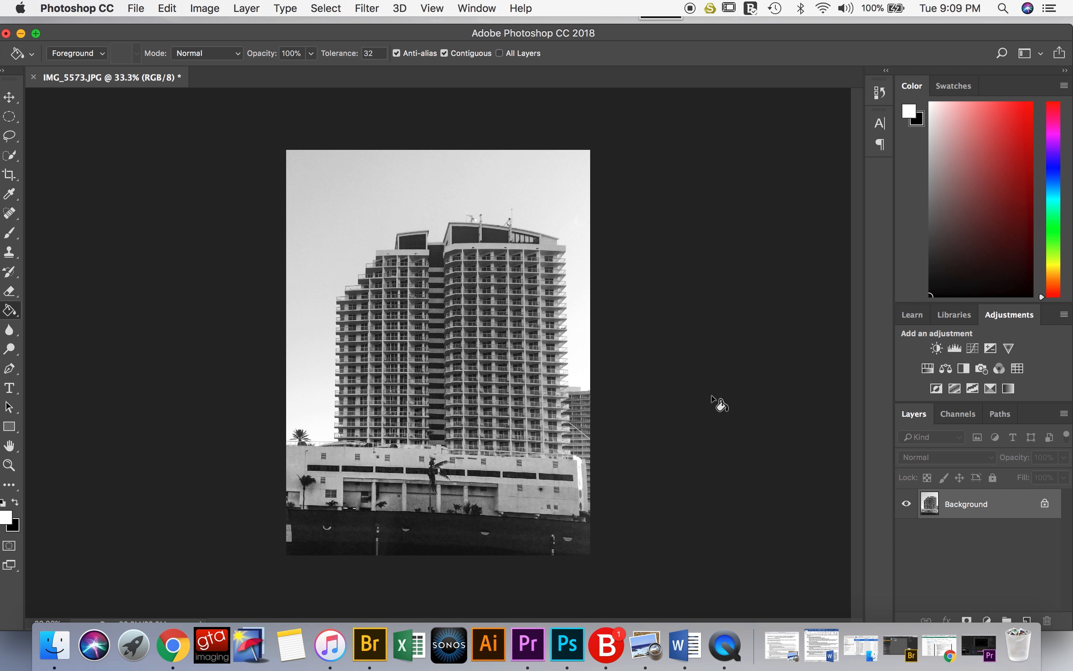
click(21, 33)
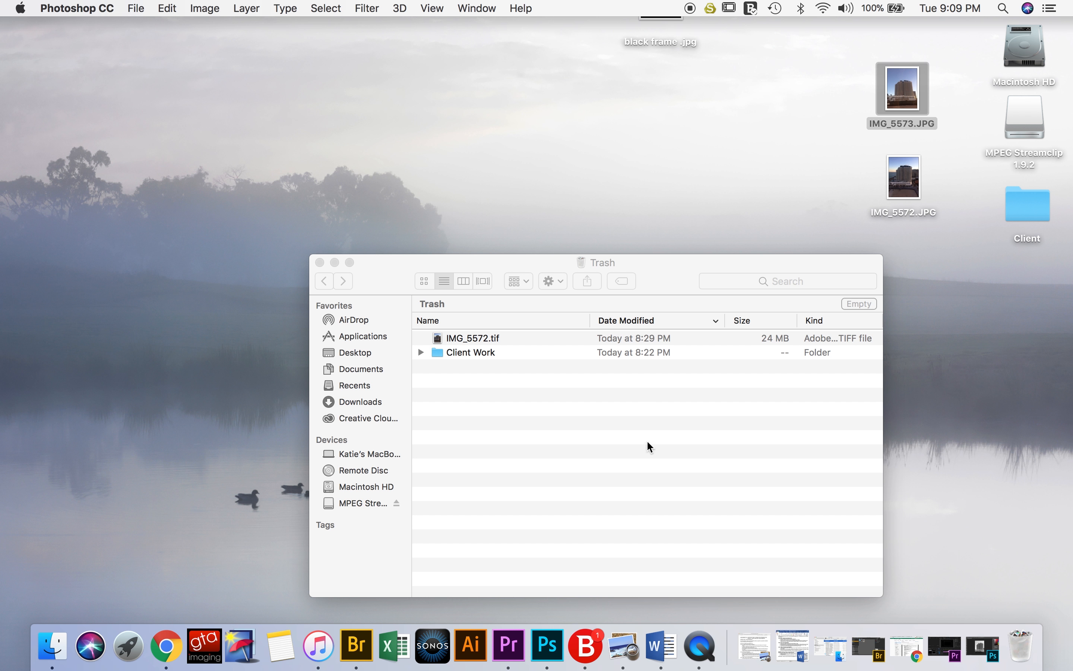